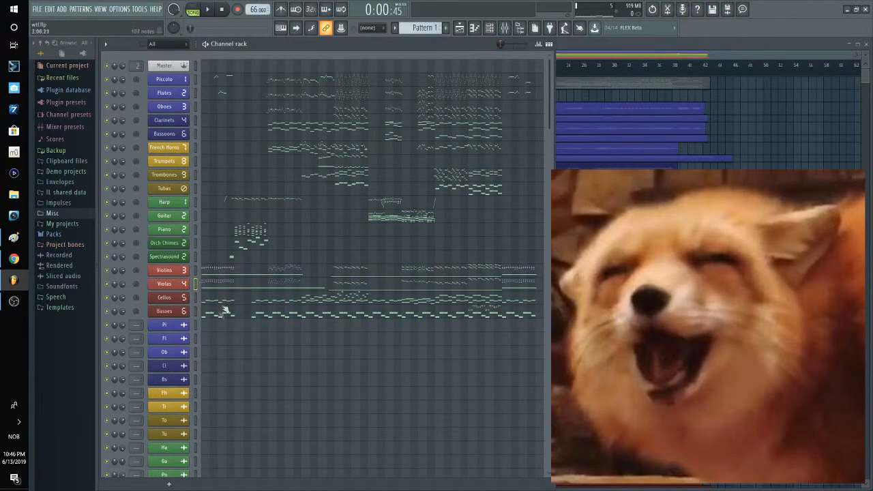
Step: Open the Piccolo part of Pattern 1 in the piano roll and switch to the Flutes melody in bar 3
left_click(219, 86)
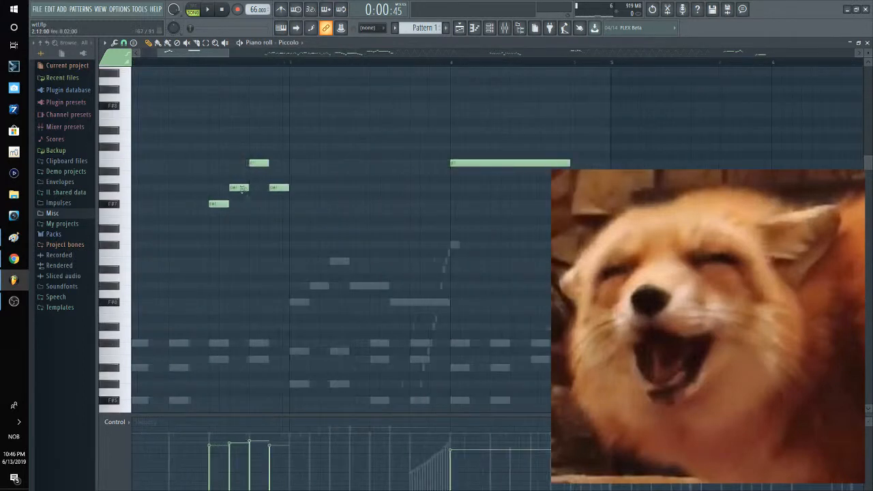
left_click(295, 65)
scroll(330, 143, "down", 3)
double_click(301, 229)
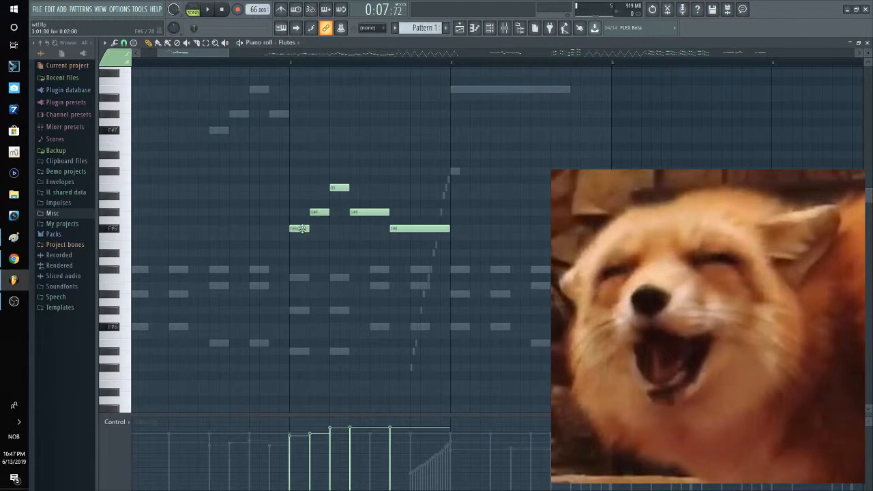
Step: Inspect the Harp run leading into bar 4 and return to the Piccolo part's long note in that bar
double_click(442, 182)
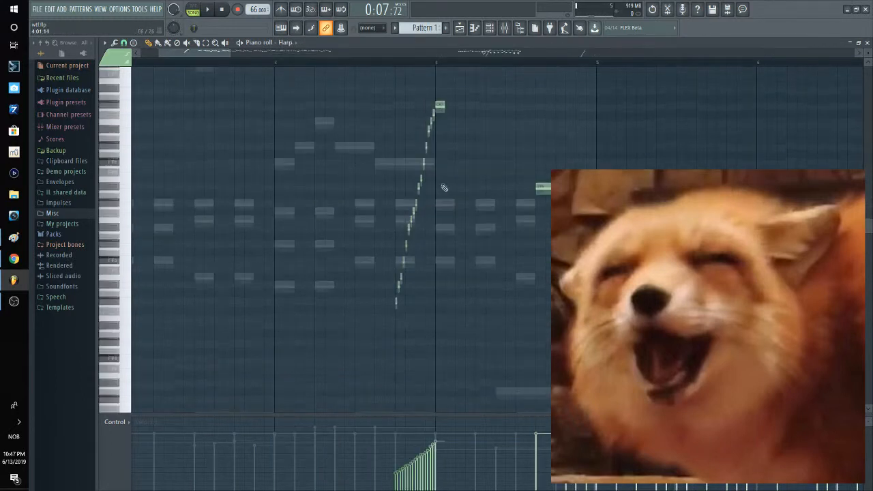
scroll(459, 149, "up", 3)
double_click(460, 143)
scroll(444, 150, "up", 3)
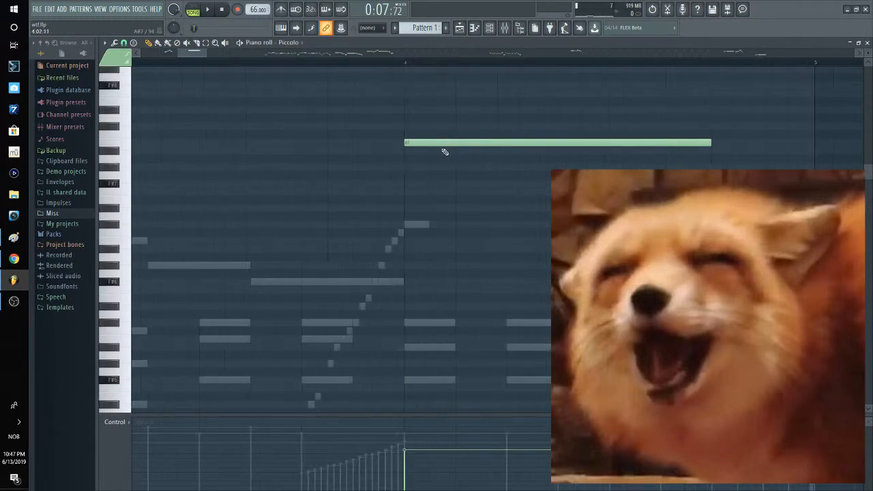
scroll(455, 153, "down", 3)
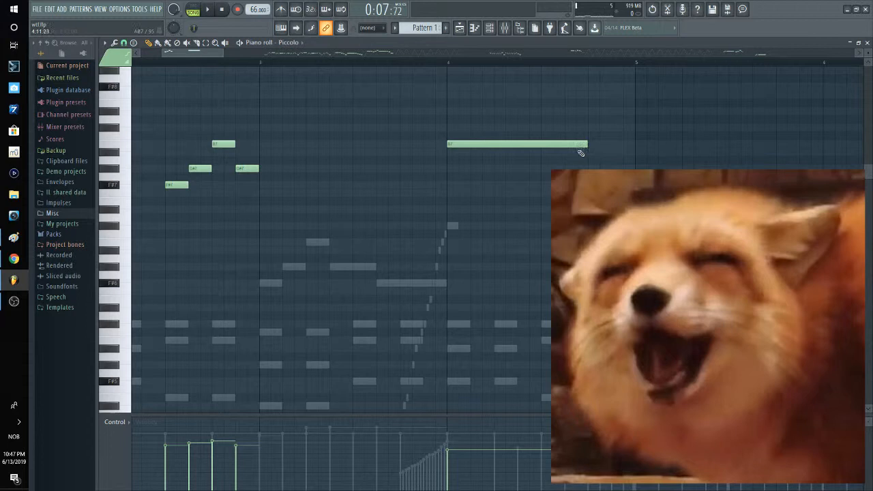
Step: Show the Spectrasound part in the piano roll and play back its single note in bar 4
scroll(518, 164, "down", 3)
scroll(432, 180, "right", 3)
scroll(472, 162, "down", 4)
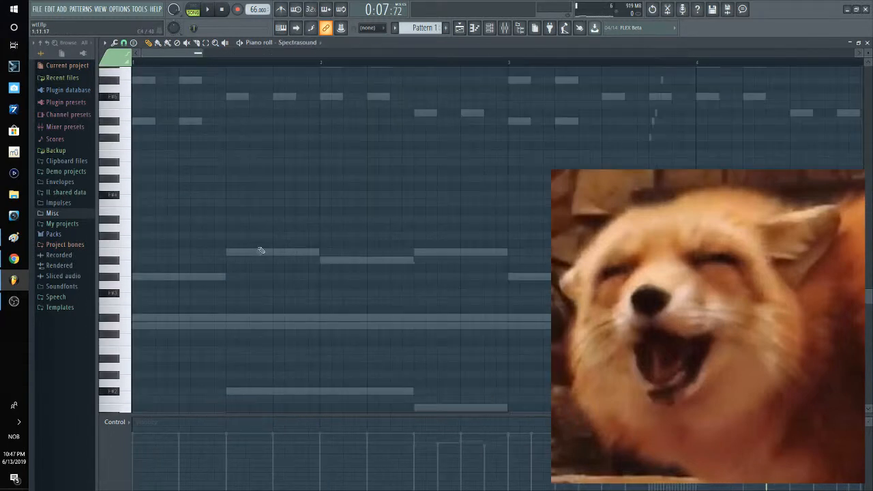
scroll(262, 248, "down", 5)
scroll(329, 229, "up", 4)
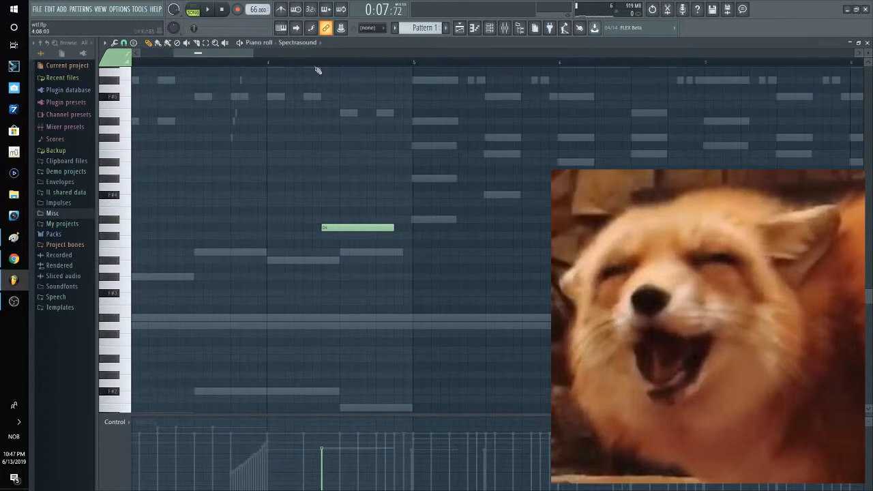
key("space")
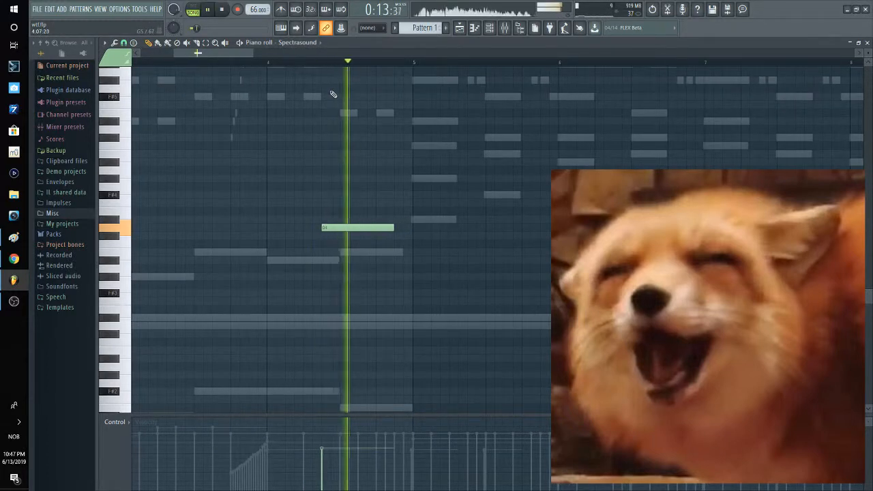
key("space")
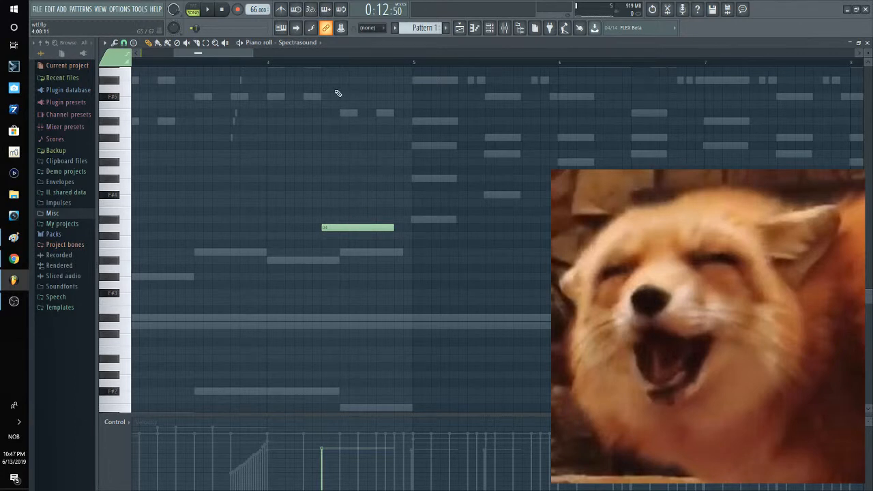
scroll(355, 96, "up", 3)
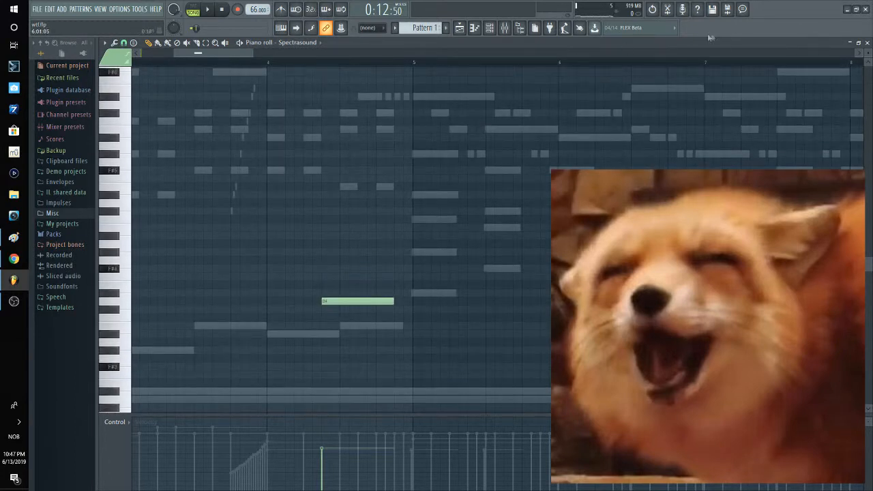
scroll(403, 196, "down", 7)
scroll(359, 175, "up", 2)
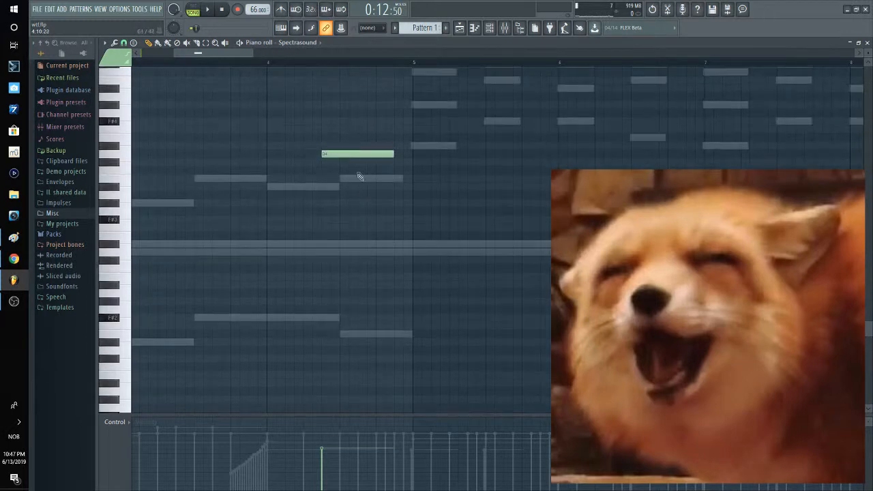
Step: Switch the project to Pattern 2 and inspect the repeated Oboes channel notes and the ghost notes between them
left_click(867, 42)
scroll(426, 31, "down", 1)
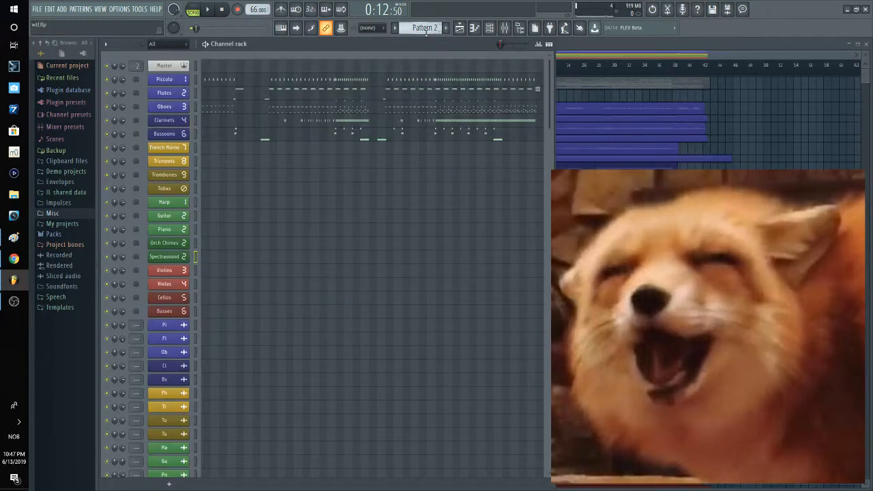
left_click(205, 112)
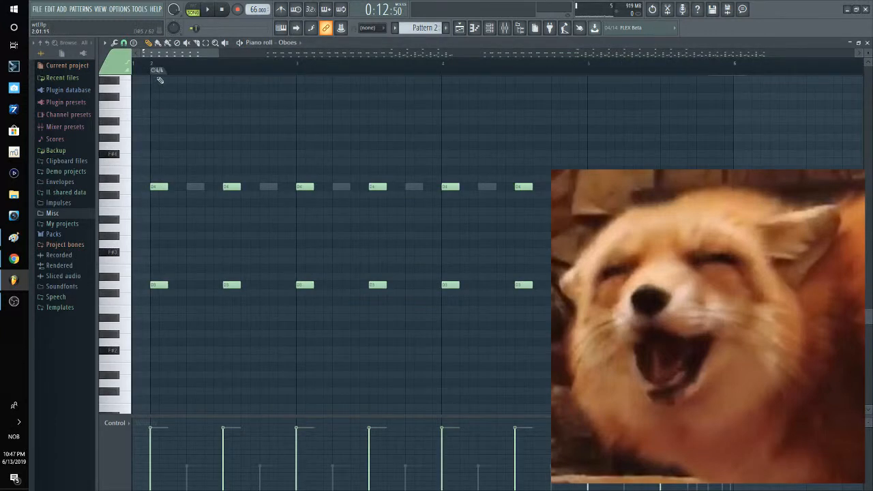
double_click(197, 187)
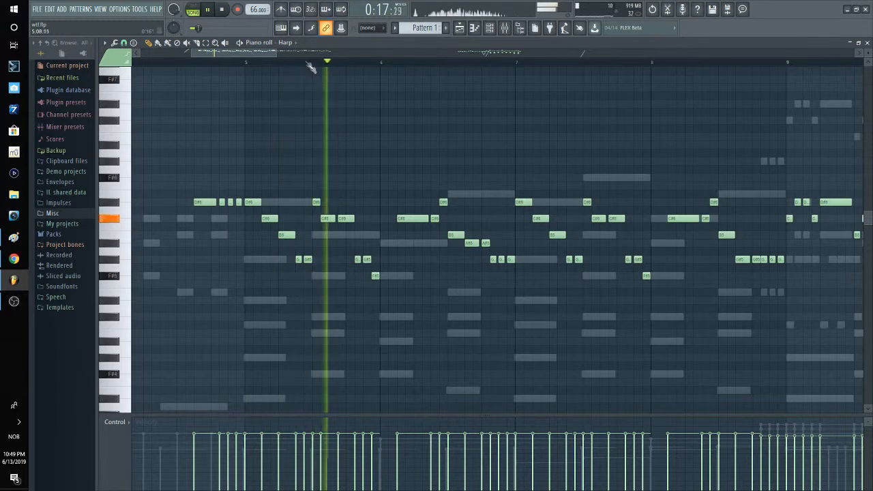
Step: Examine the Orch Chimes, Piano and Cellos parts of Pattern 1 from bar 5 during playback
left_click(286, 43)
left_click(322, 462)
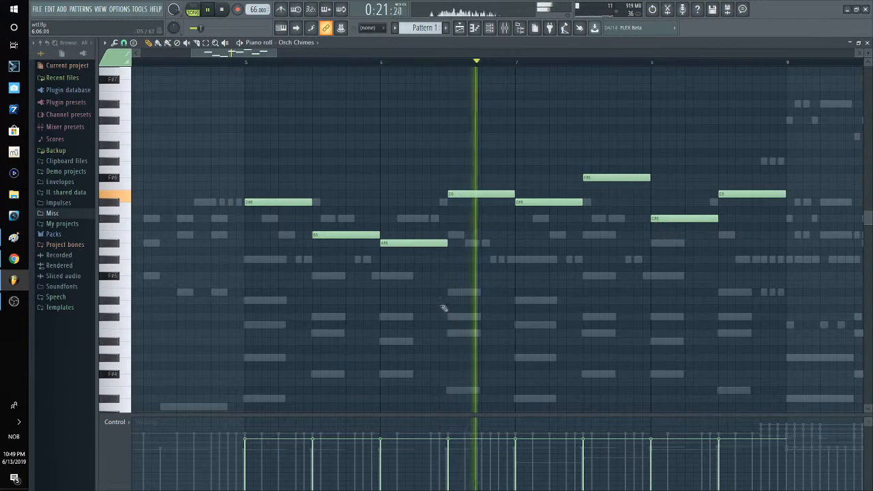
double_click(462, 295)
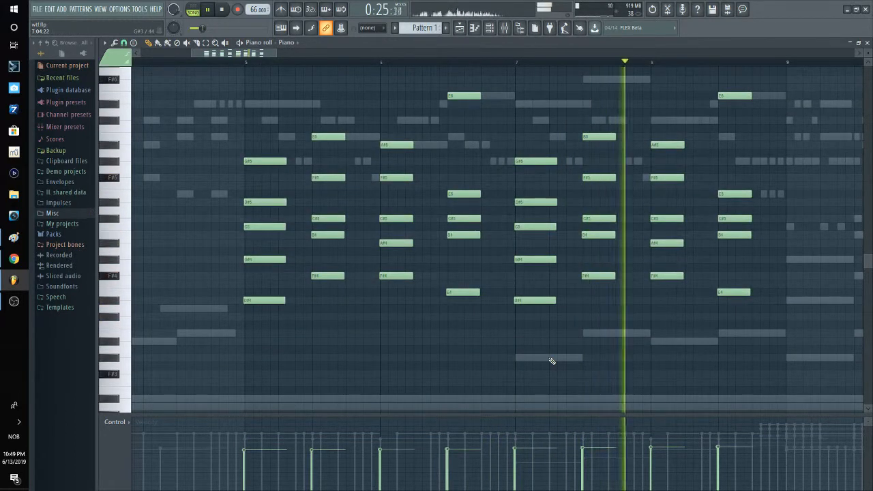
double_click(552, 359)
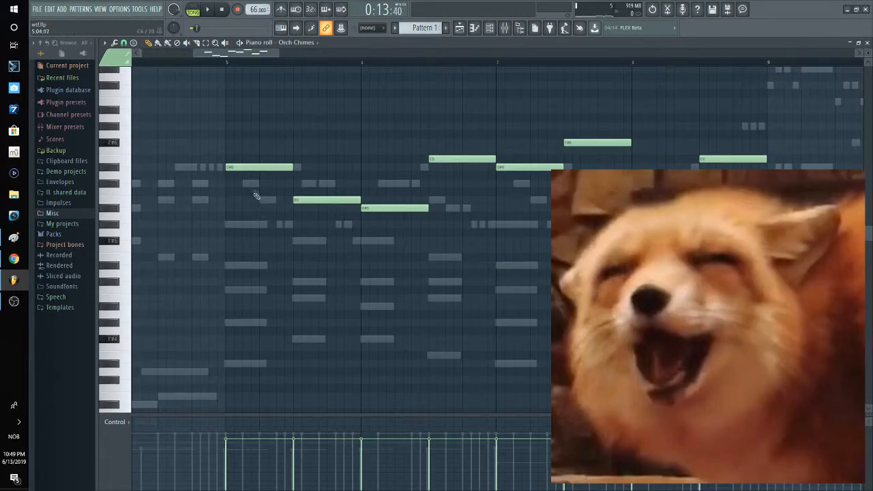
Step: Review the Harp melody, the Orch Chimes line and the Piano chords from bar 5 in the piano roll
double_click(251, 184)
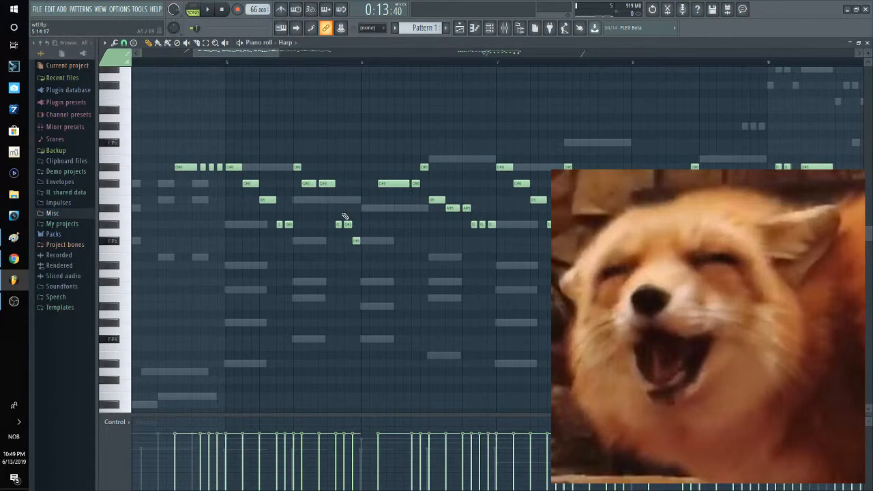
double_click(281, 169)
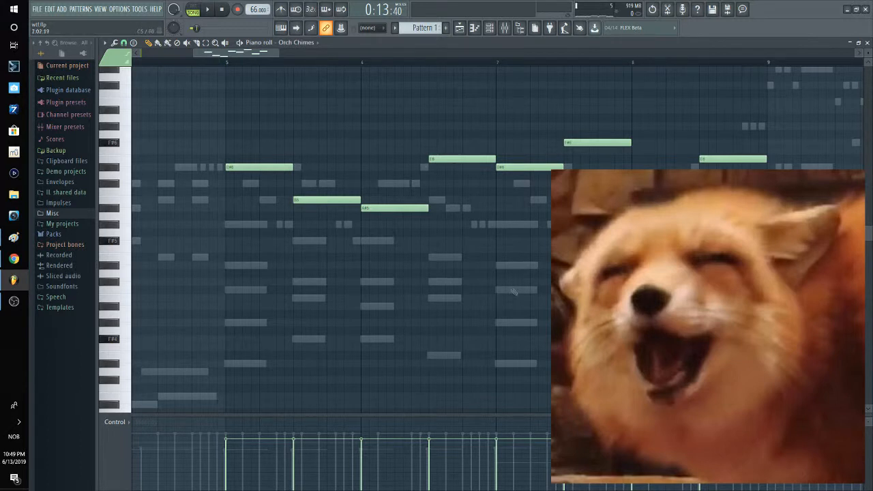
right_click(249, 268)
right_click(248, 268)
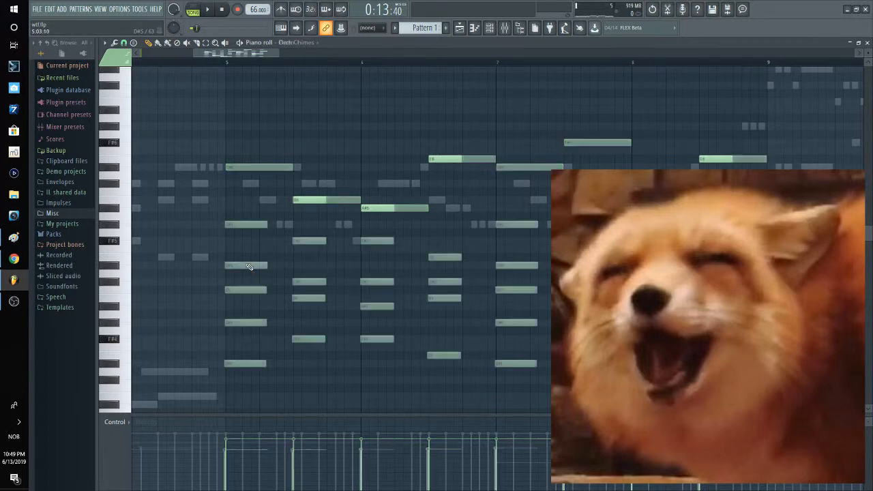
scroll(443, 235, "down", 3)
scroll(440, 229, "right", 6)
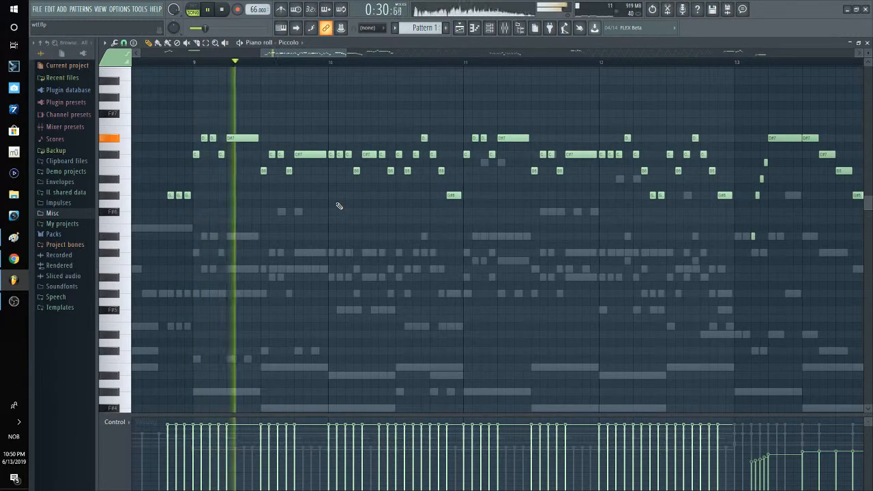
Step: Step from the Piccolo through the Flutes, Oboes, Clarinets and Bassoons parts during playback from bar 9, ending on the Violas
key("Down")
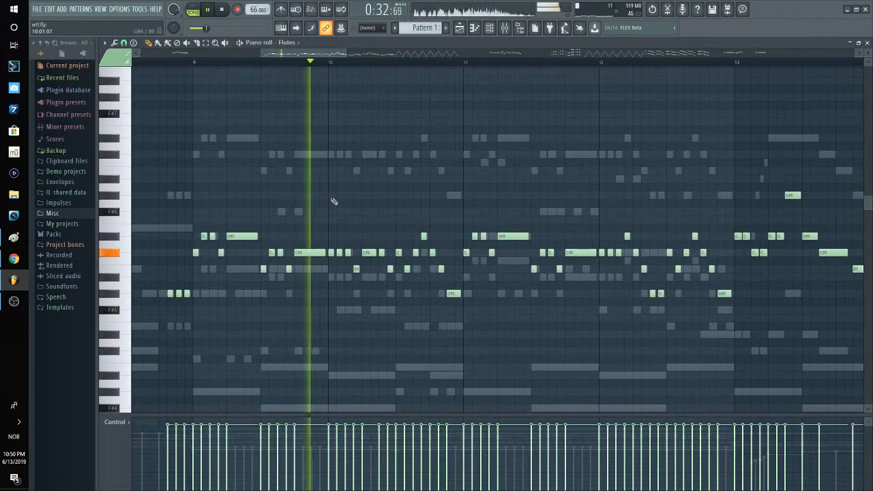
key("Down")
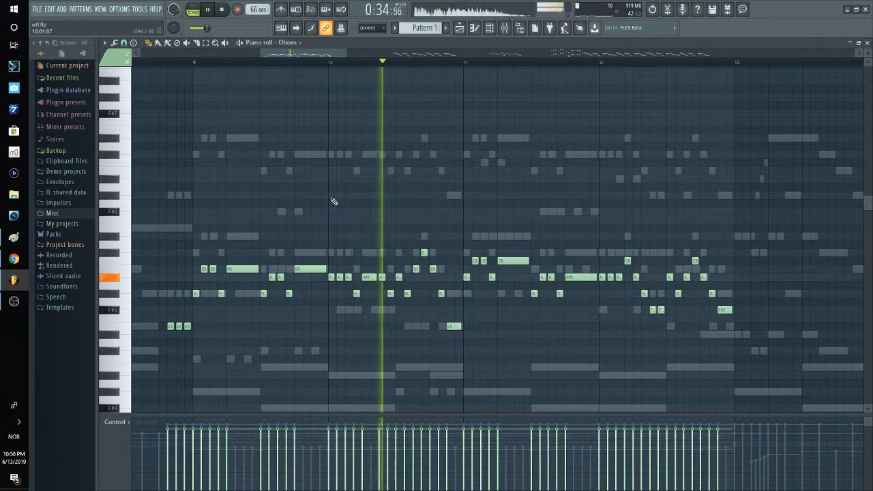
key("Down")
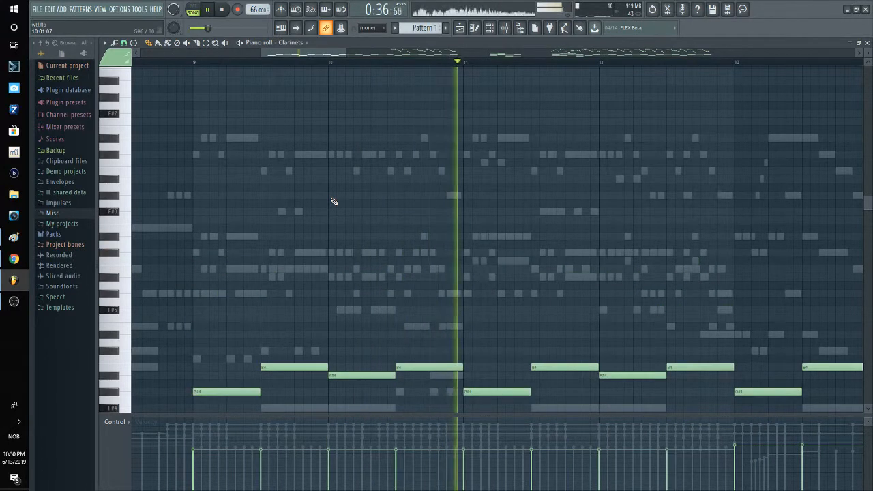
key("Down")
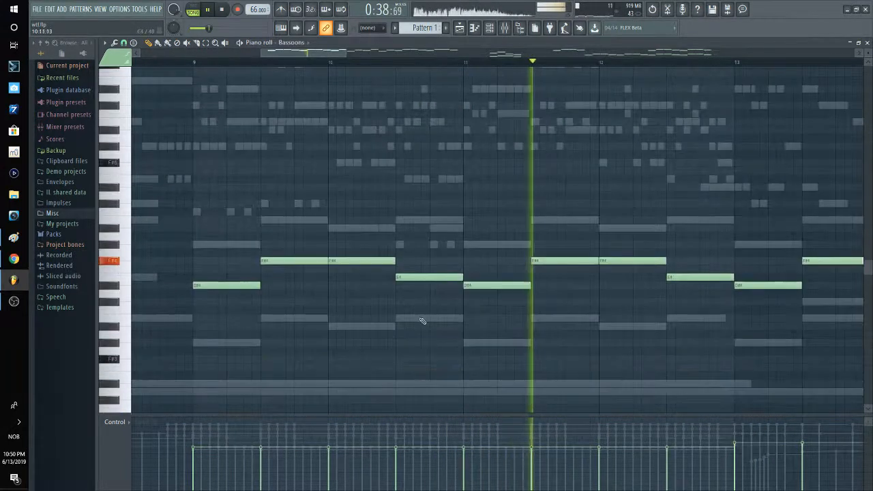
left_click(306, 45)
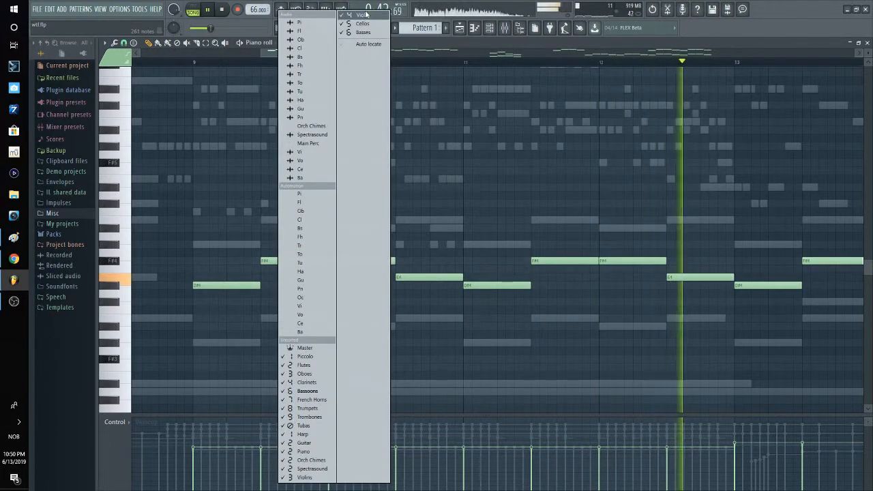
left_click(366, 13)
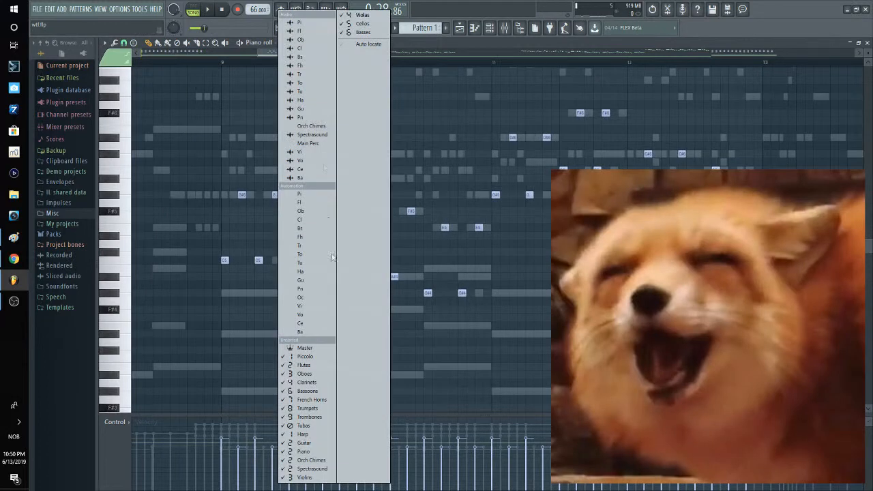
Step: Show the Flutes part at bar 9 and compare it with the Piccolo and Oboes notes
left_click(306, 366)
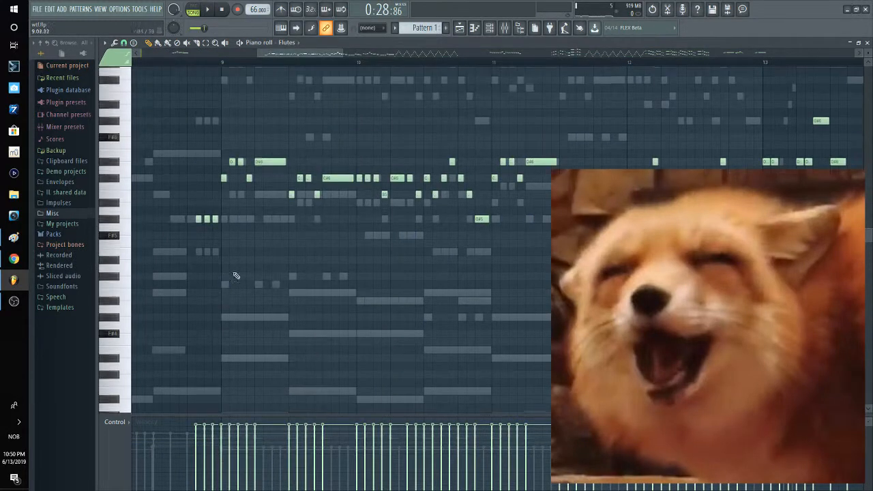
scroll(254, 187, "up", 3)
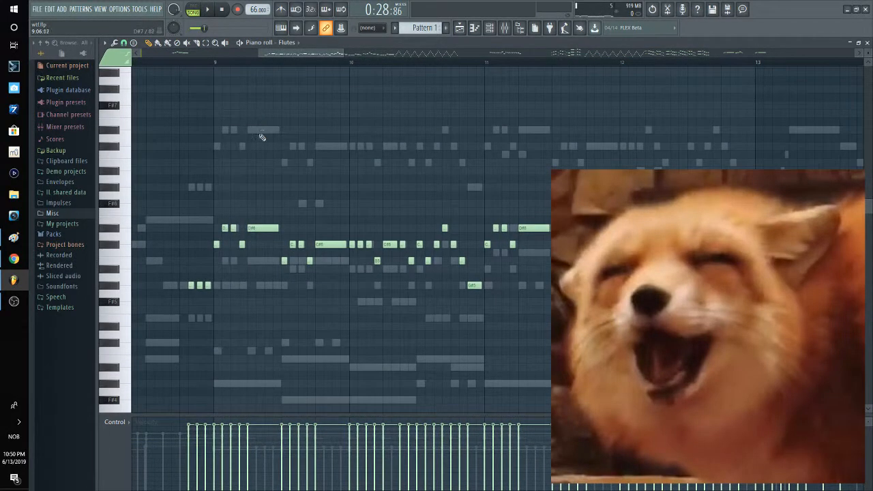
right_click(261, 133)
right_click(267, 108)
key("Down")
key("Down")
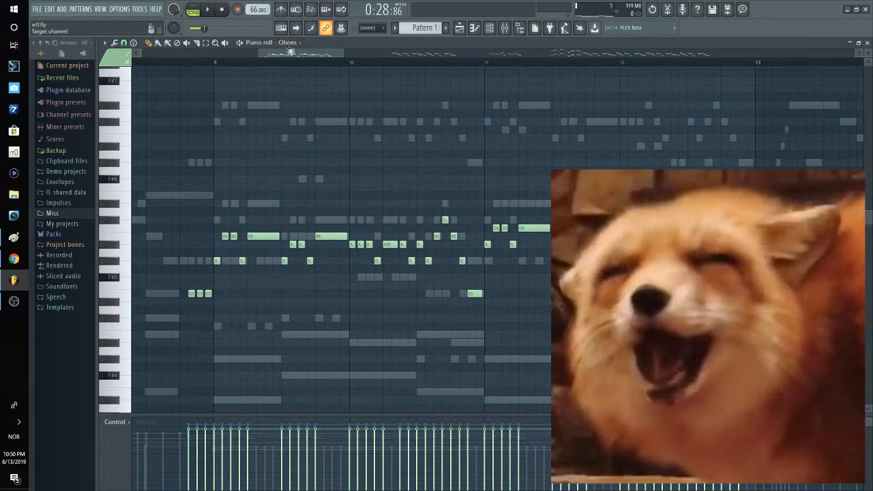
Step: Return to the channel rack, open the Violins part and inspect its note pattern from bar 9
left_click(867, 42)
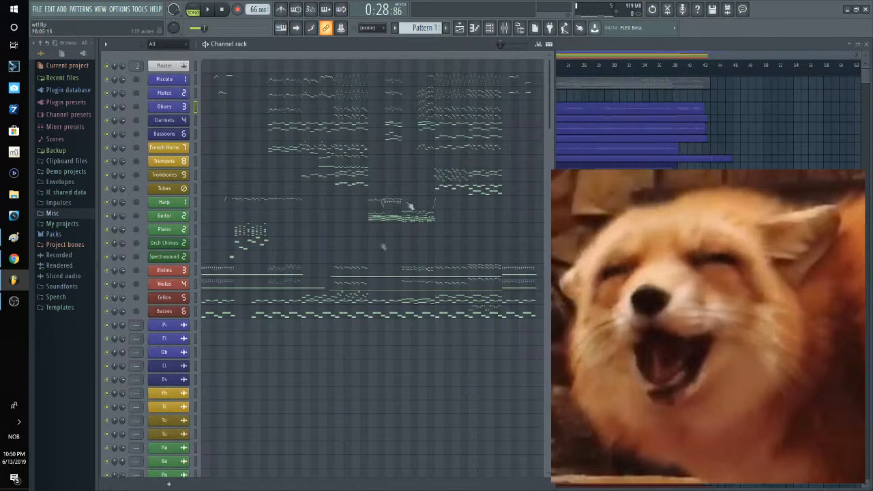
left_click(292, 272)
left_click_drag(592, 204, 405, 181)
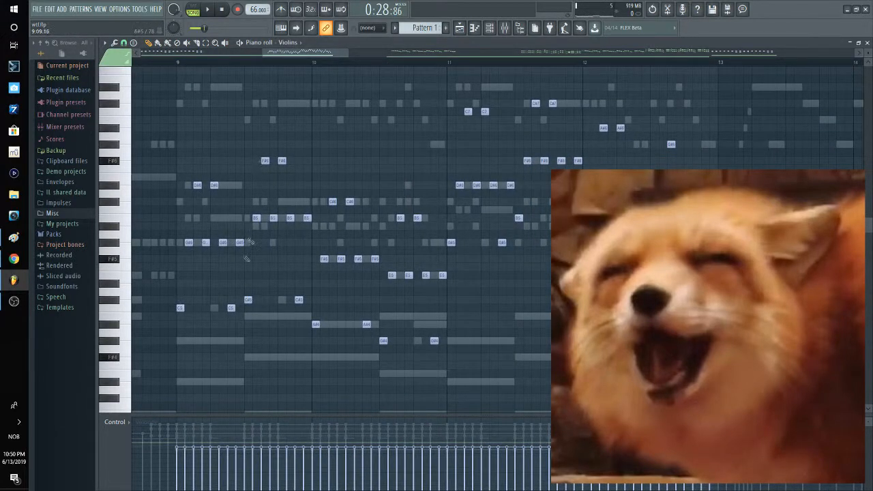
left_click_drag(247, 236, 205, 237)
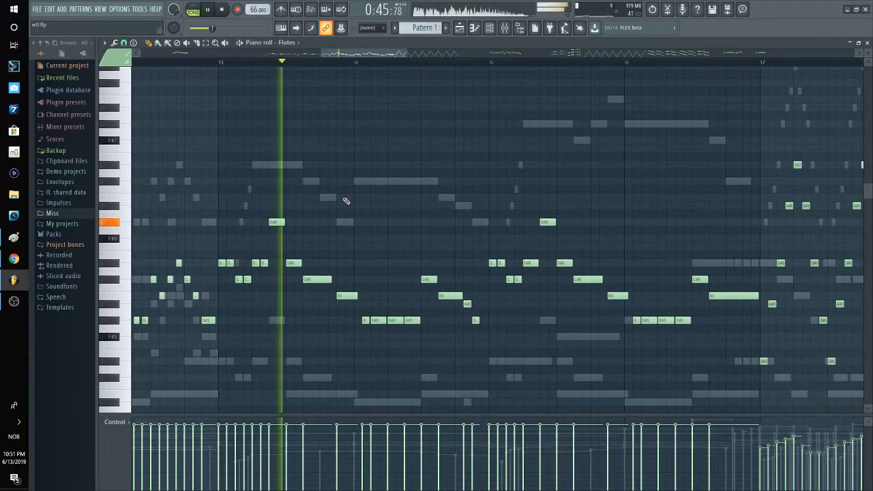
Step: Switch from the Flutes to the Piccolo part and follow its melody from bar 13 during playback
double_click(301, 164)
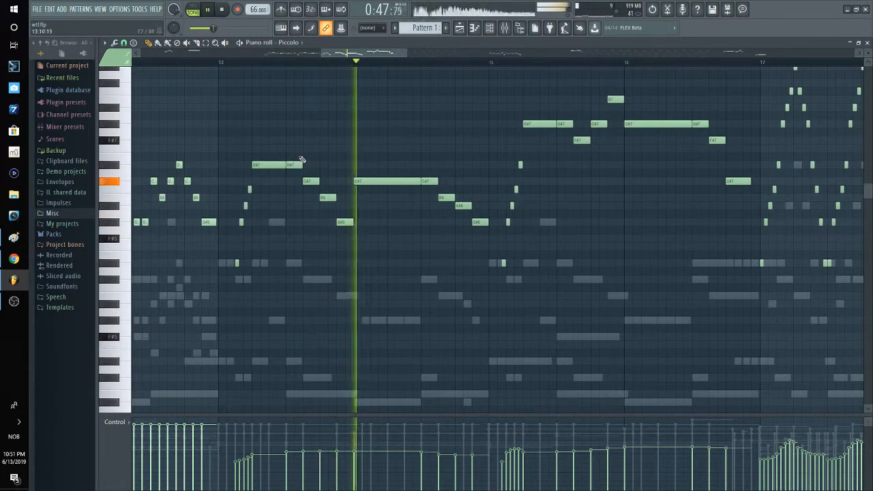
scroll(357, 294, "down", 2)
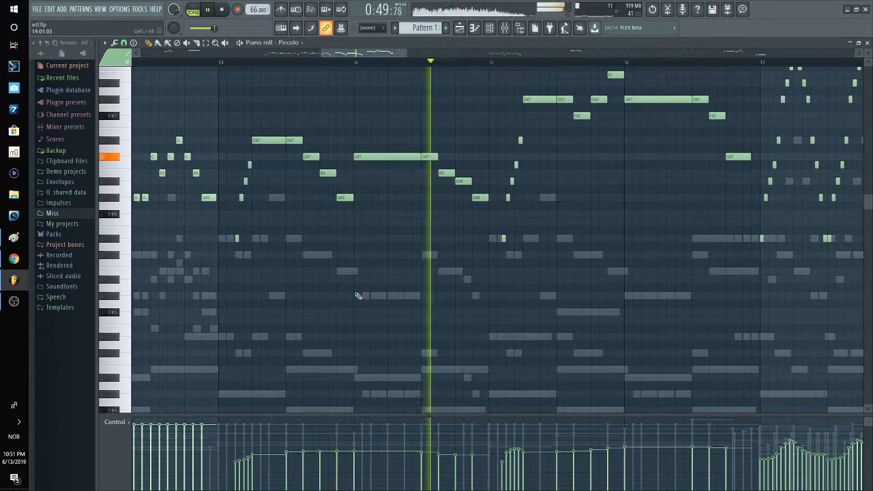
Step: Step from the Piccolo through the Flutes, Oboes, Clarinets, Bassoons and French Horns parts during playback of bars 14 to 17
key("Down")
key("Down")
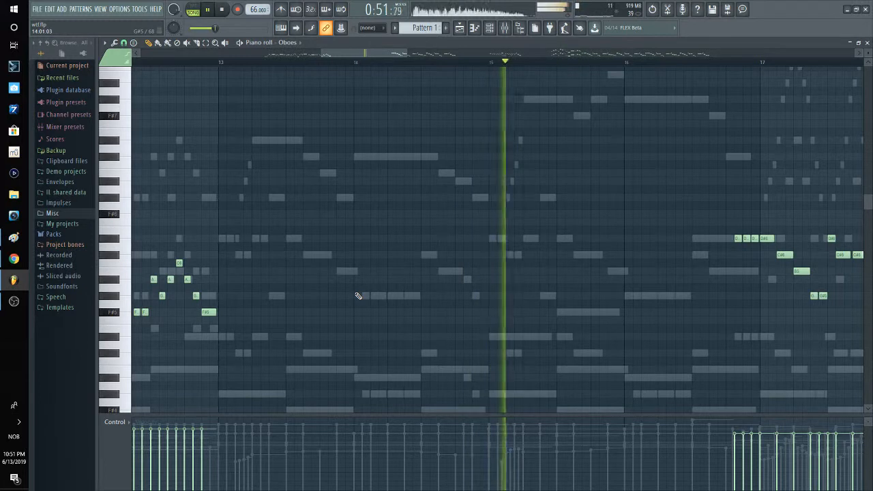
key("Down")
scroll(358, 296, "down", 4)
key("Down")
scroll(348, 239, "down", 3)
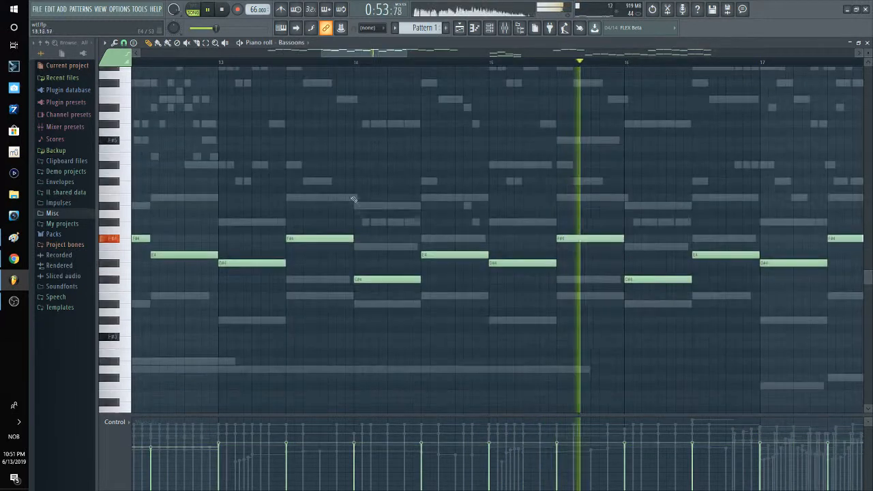
key("Down")
left_click_drag(447, 183, 263, 212)
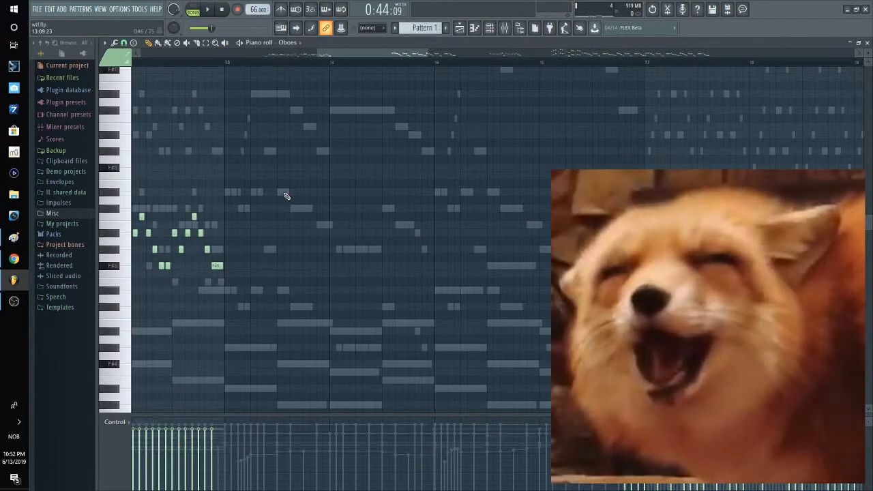
key("Down")
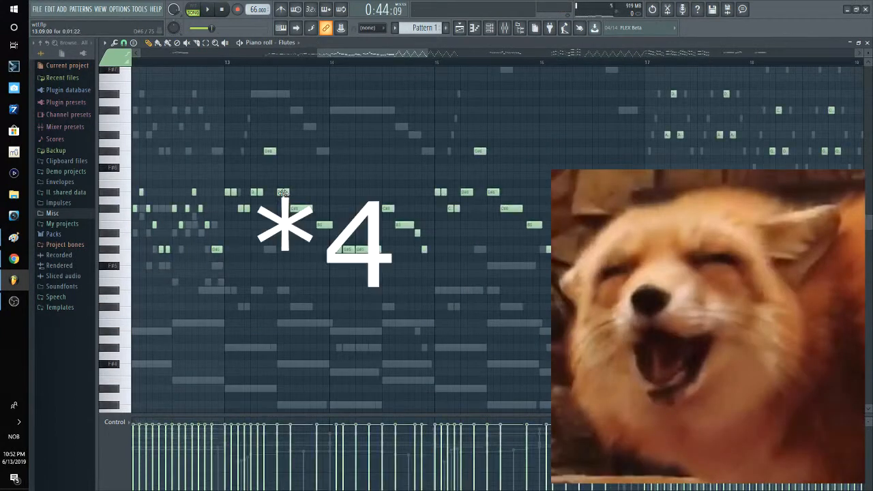
Step: Inspect the Flutes notes at bar 13, return to the channel rack and open the Piccolo part
scroll(249, 217, "up", 2)
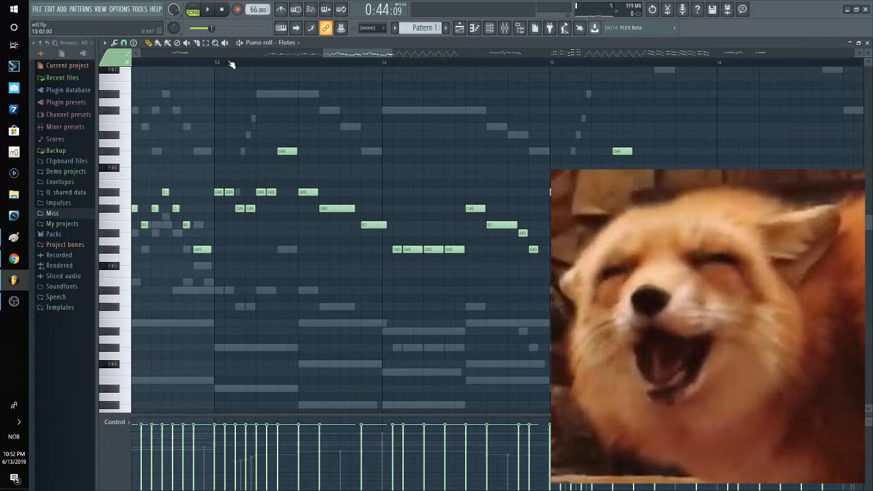
left_click(867, 43)
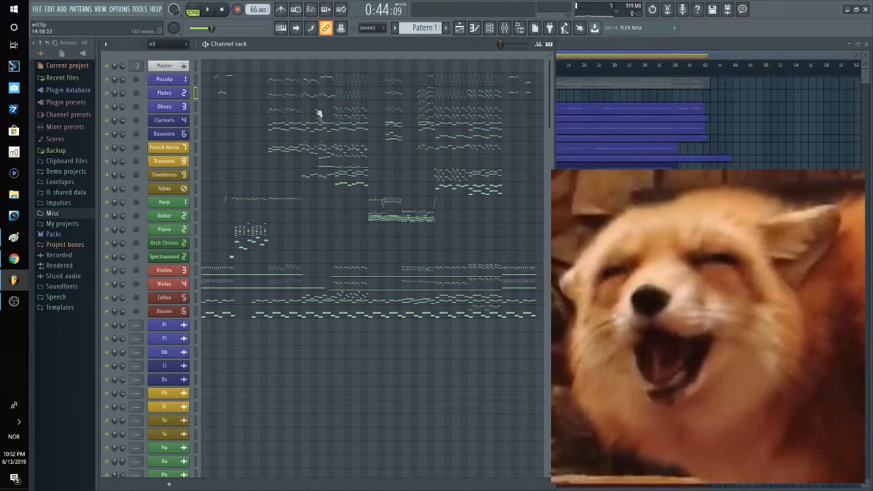
left_click(316, 82)
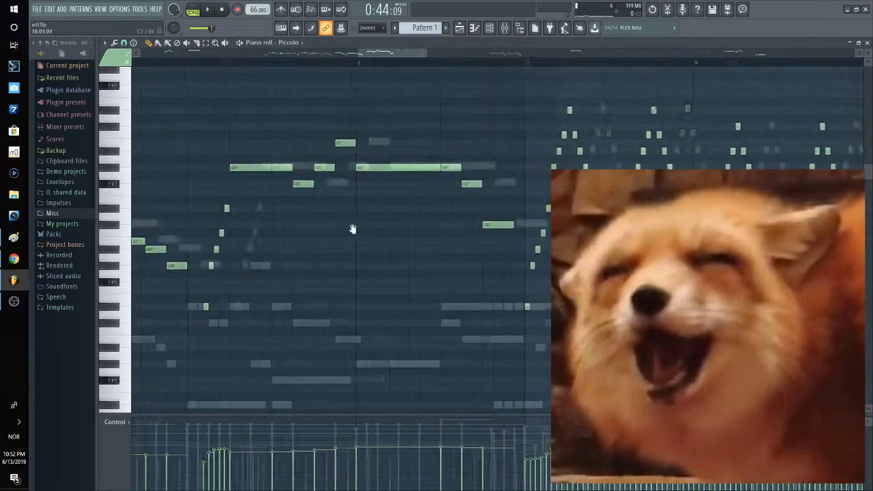
Step: Play from just before bar 17 and switch from the Oboes to the Piccolo part
left_click(191, 66)
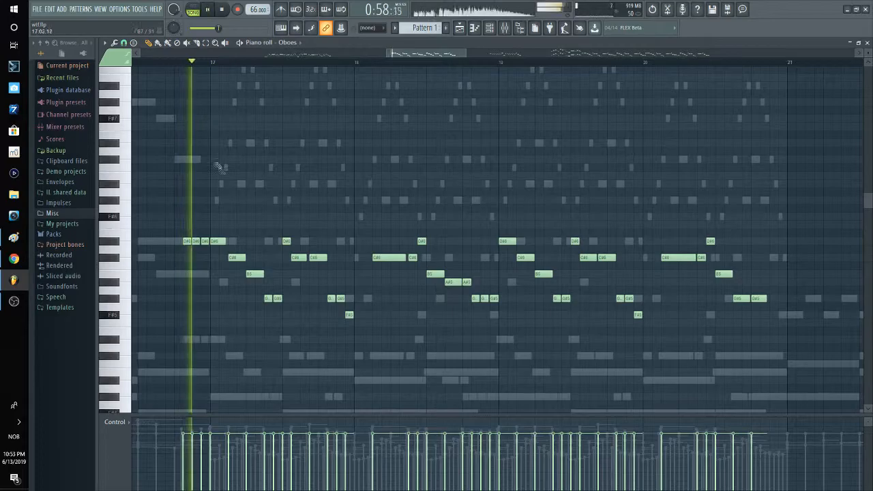
right_click(217, 202)
scroll(226, 208, "up", 3)
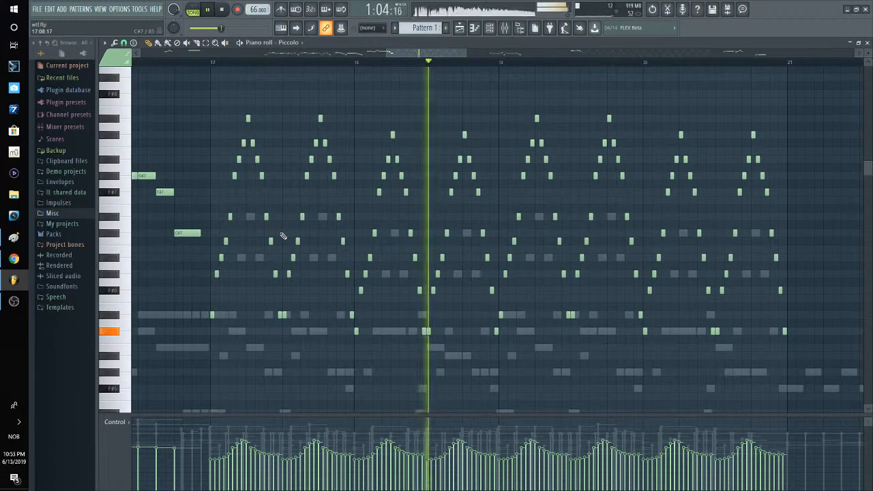
Step: Step from the Piccolo down through the woodwind parts to the Bassoons and Trumpets while bars 18 to 20 play
right_click(323, 217)
left_click_drag(347, 223, 267, 69)
right_click(276, 194)
key("Down")
key("Down")
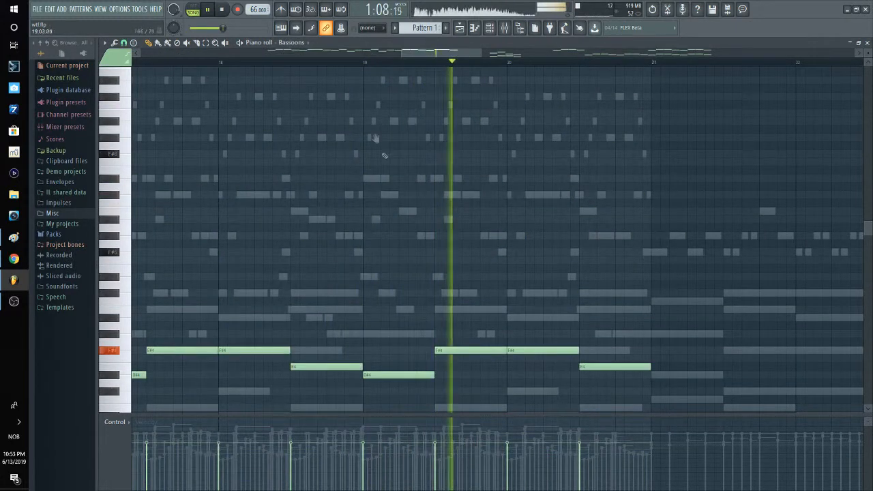
key("Down")
key("Down")
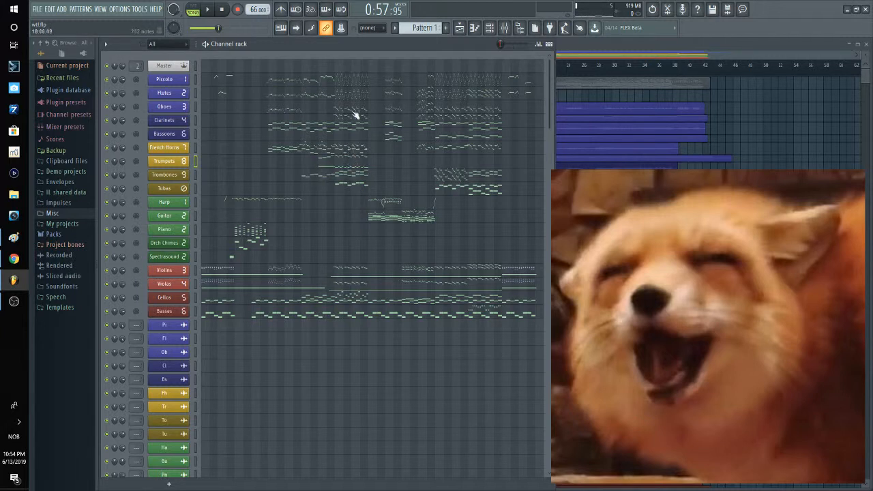
Step: Open the Piccolo part from the channel rack and show its fast rising and falling runs from bar 17
left_click(349, 83)
scroll(350, 101, "down", 8)
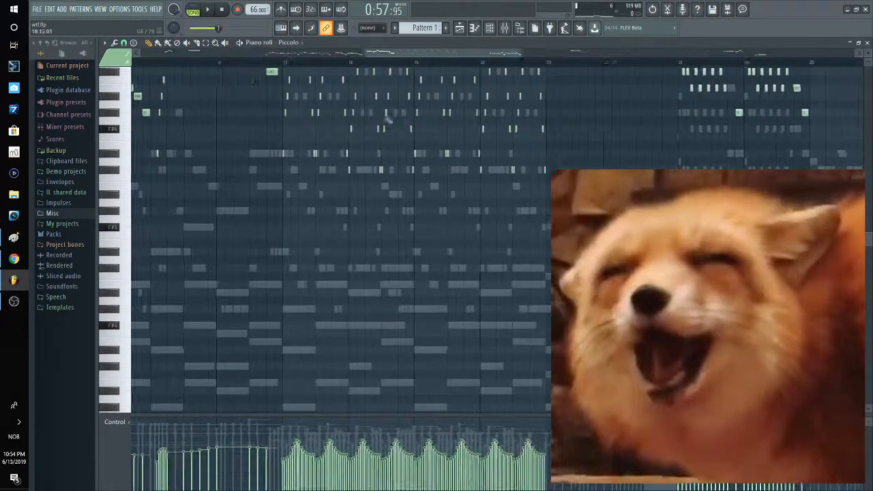
scroll(341, 218, "up", 6)
scroll(324, 217, "up", 2)
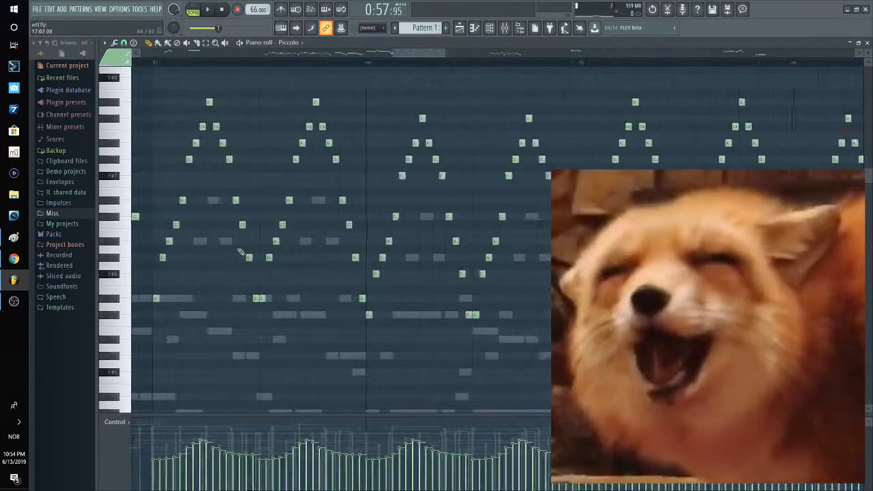
mouse_move(267, 240)
left_mouse_down()
mouse_move(239, 243)
mouse_move(282, 242)
left_mouse_up()
scroll(268, 240, "up", 1)
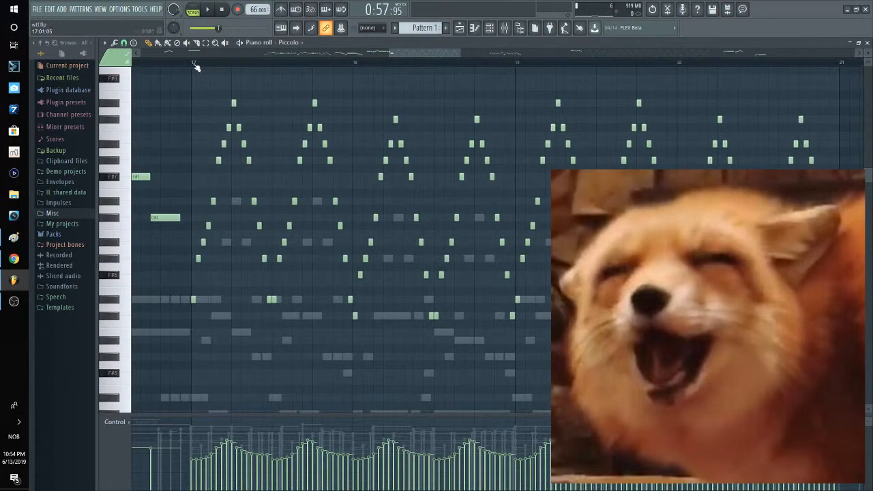
left_click_drag(243, 135, 232, 145)
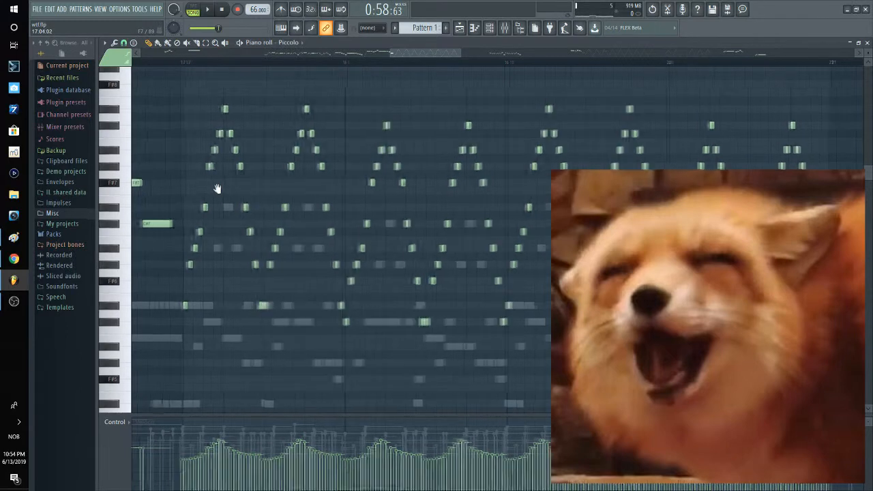
Step: Examine how the Piccolo runs repeat between bars 17 and 21 against the other instruments' notes
scroll(208, 195, "down", 2)
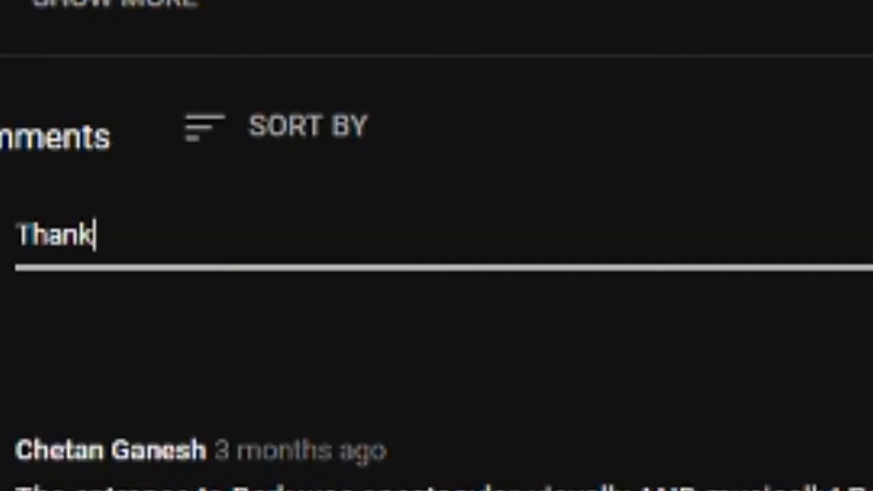
type("you, John. Very Epic!!!!!!!")
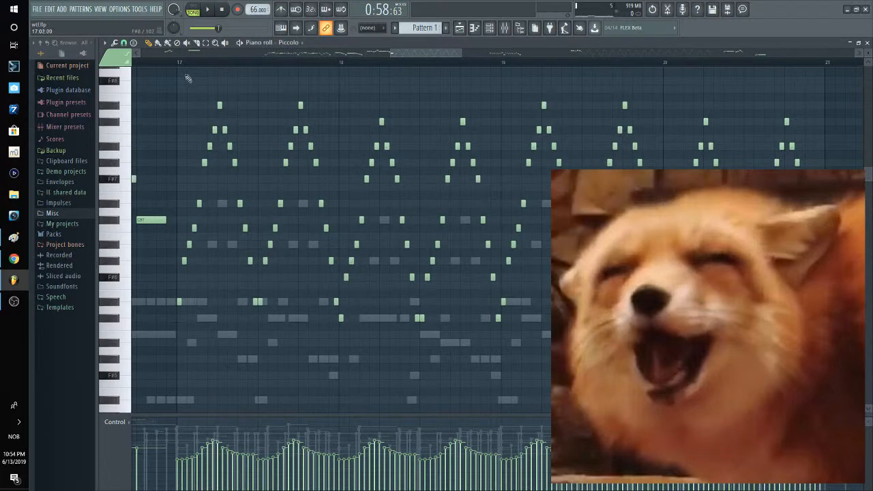
left_click_drag(257, 136, 265, 138)
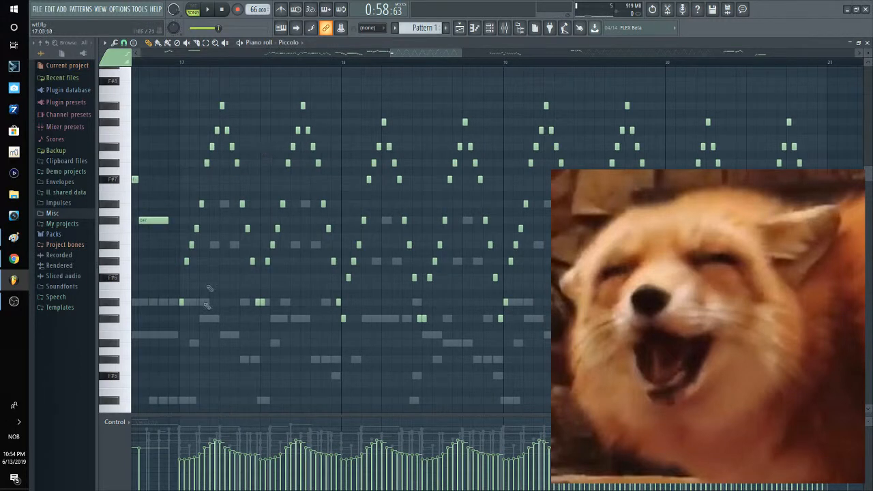
scroll(191, 312, "up", 2)
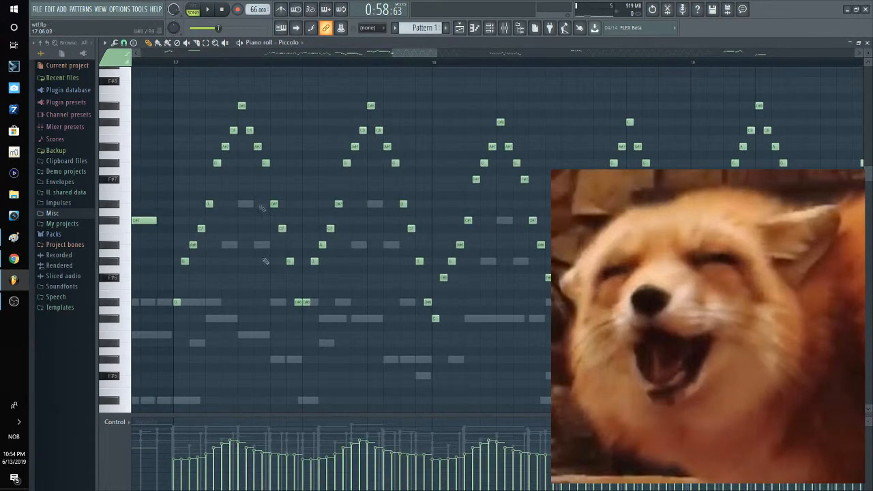
left_click_drag(489, 256, 383, 263)
scroll(385, 273, "down", 2)
left_click_drag(477, 281, 505, 318)
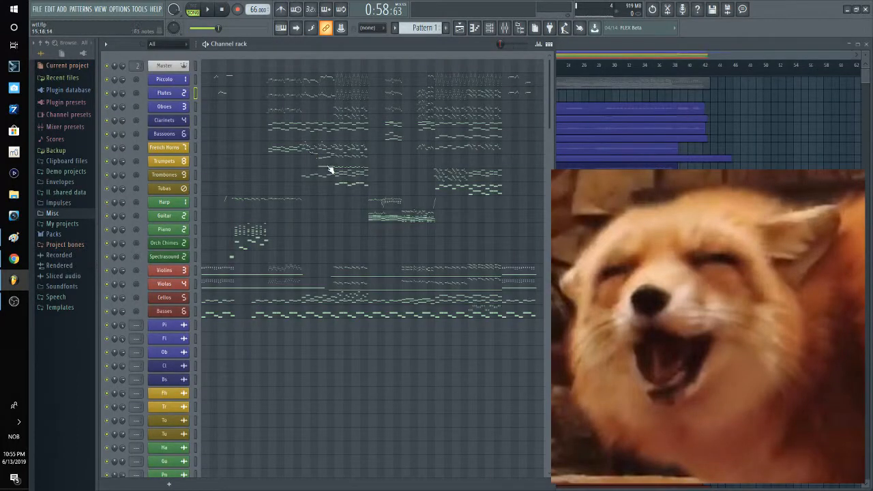
Step: Open the Trumpets part and show its notes around bar 17
left_click(329, 167)
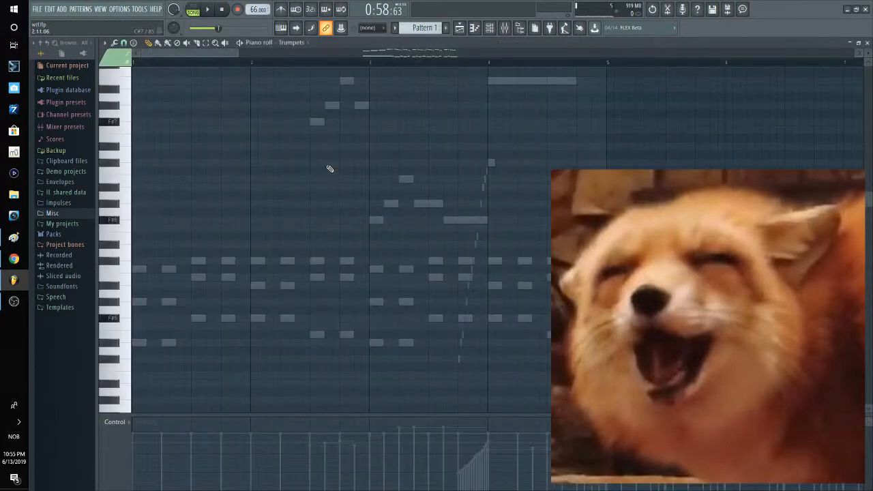
scroll(346, 206, "down", 5)
scroll(634, 280, "up", 4)
left_click_drag(549, 287, 464, 267)
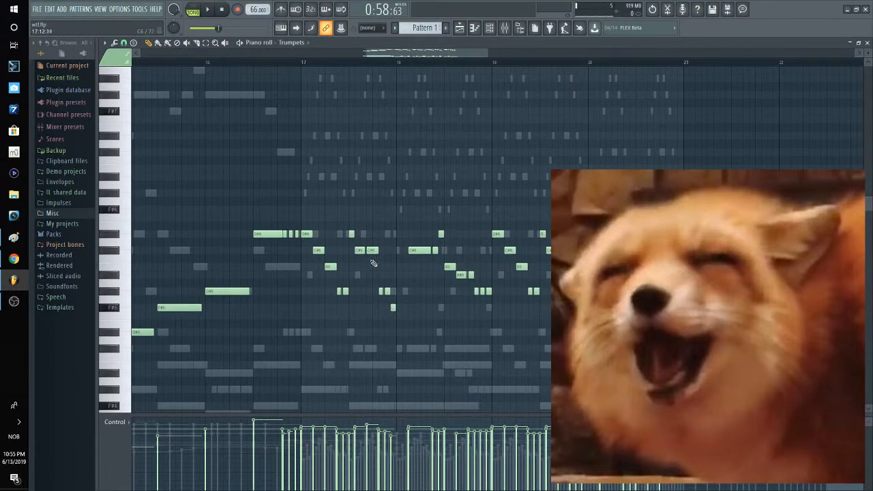
left_click_drag(339, 265, 311, 263)
left_click_drag(250, 220, 685, 312)
left_click(684, 329, "ctrl")
Step: Examine the Trumpets' rising long notes from bar 15 and the melody they lead into from bar 17
left_click_drag(209, 261, 372, 221)
left_click_drag(223, 164, 406, 335)
scroll(335, 344, "up", 2)
left_click(346, 330, "ctrl")
left_click_drag(346, 331, 348, 310)
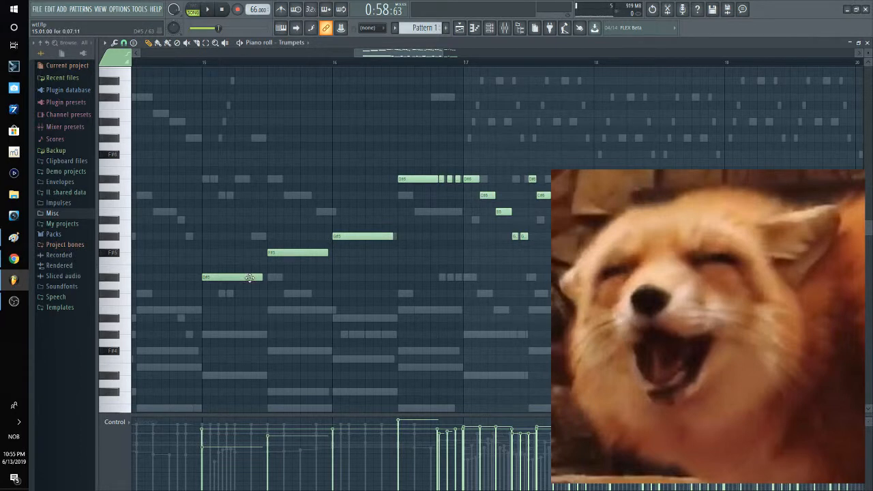
left_click_drag(444, 210, 326, 233)
scroll(308, 216, "up", 2)
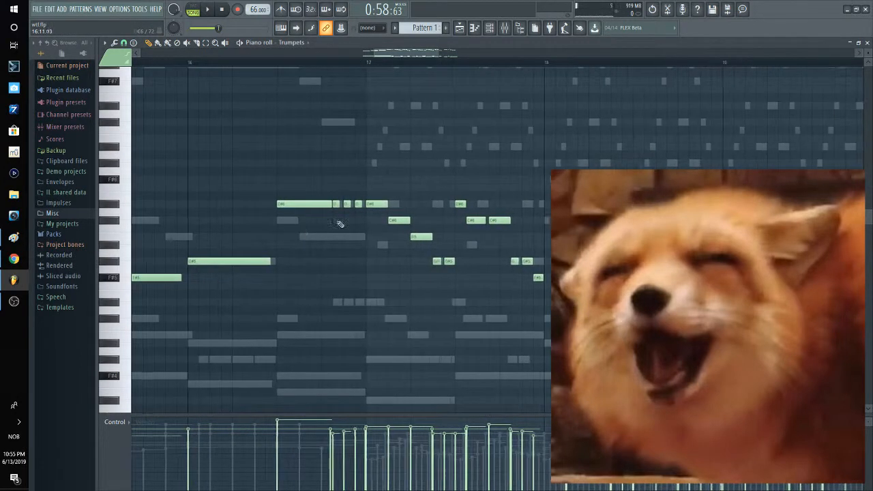
scroll(303, 259, "down", 3)
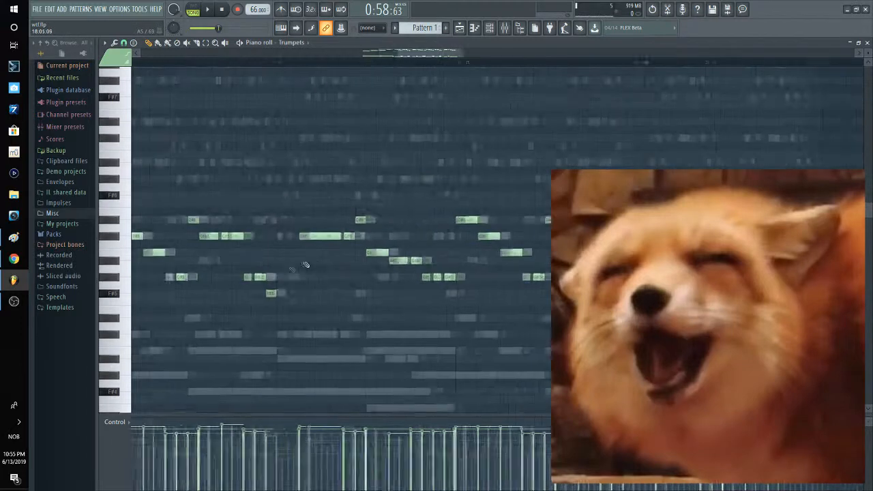
scroll(279, 291, "up", 1)
left_click_drag(279, 291, 308, 293)
scroll(311, 291, "down", 2)
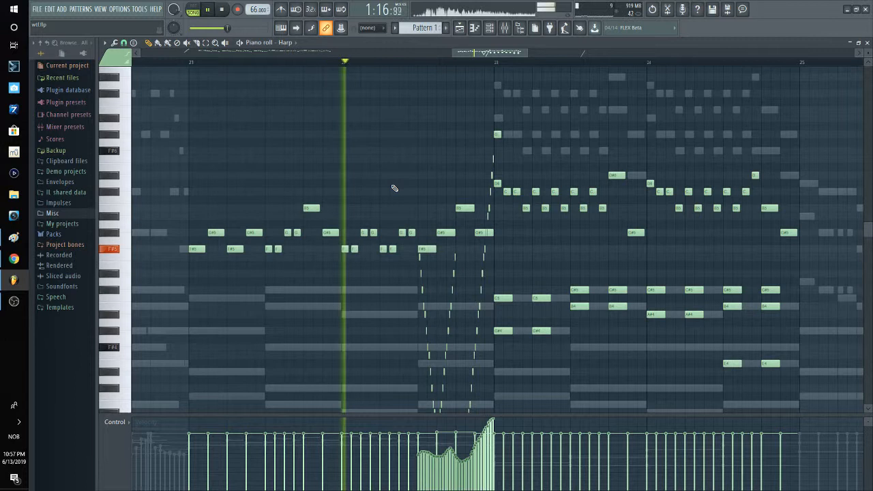
Step: Step from the Harp through the Guitar, Piccolo, Flutes and Oboes during playback from bar 22, return to the Guitar and stop playback
key("Down")
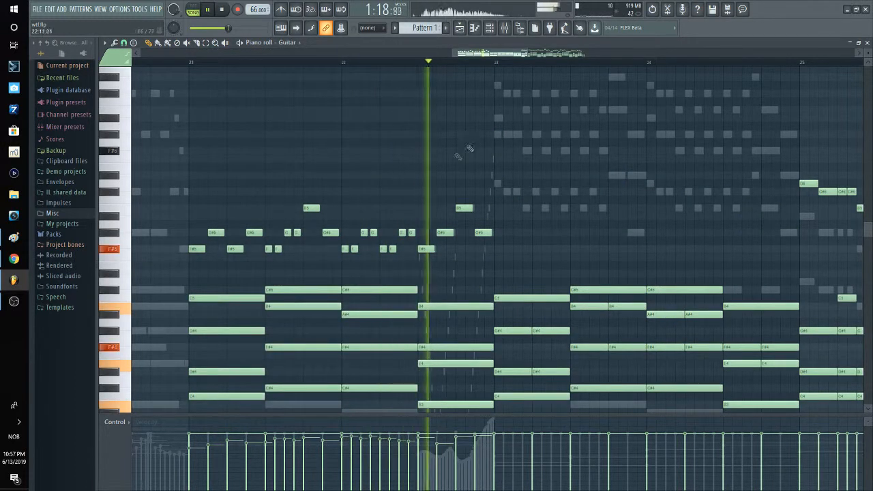
key("Down")
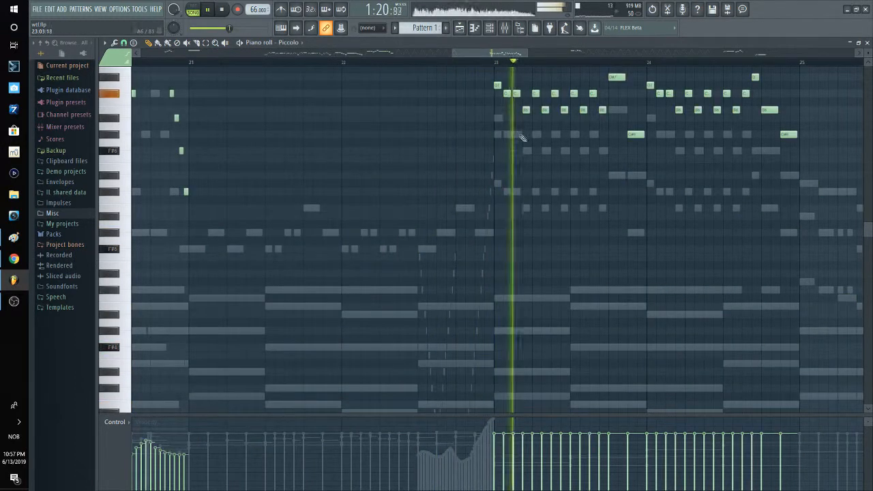
key("Down")
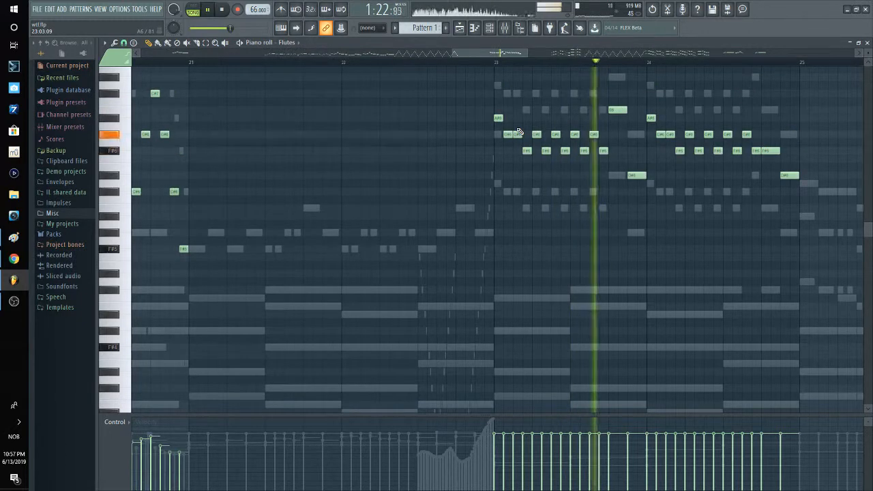
key("Down")
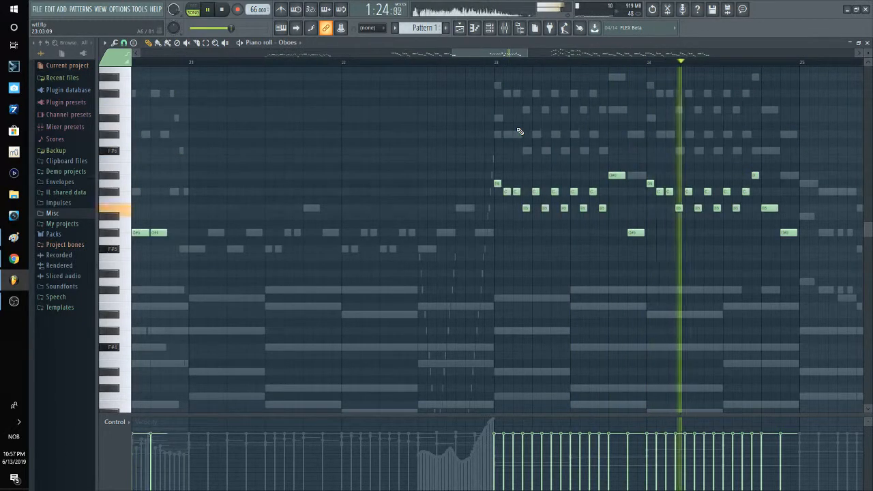
right_click(738, 306)
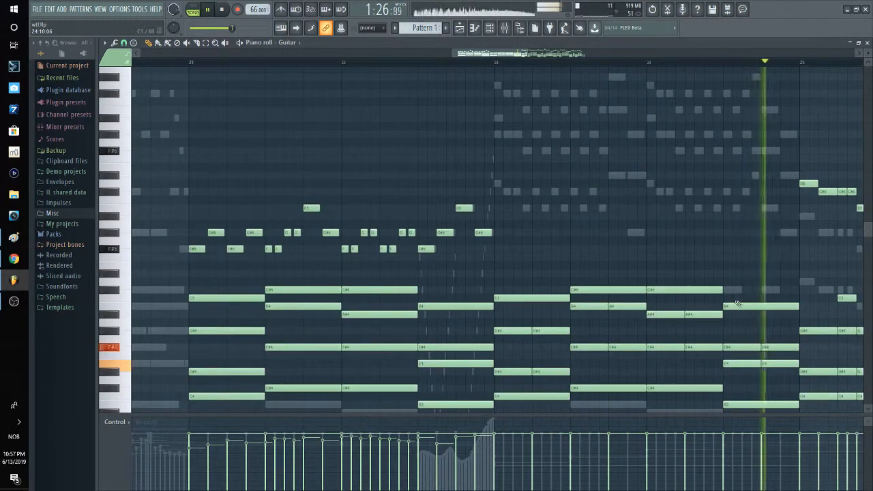
key("space")
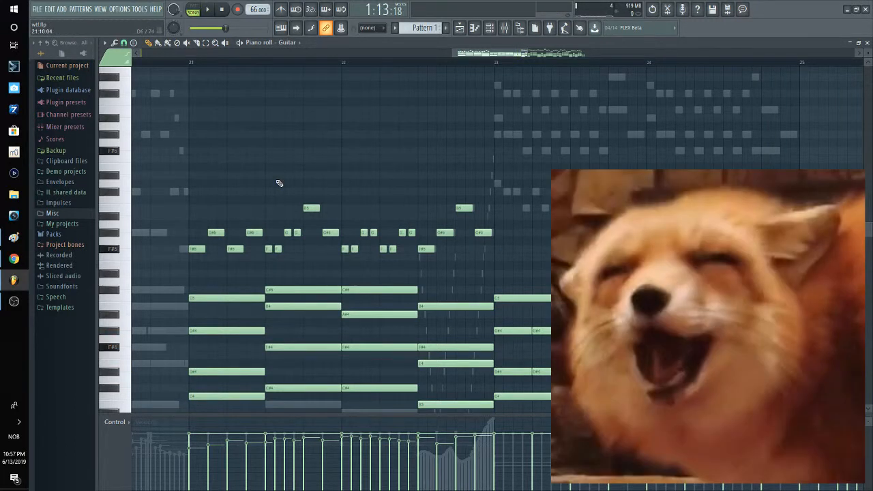
Step: Compare the Guitar notes from bar 21 with the Harp part, ending back on the Guitar
scroll(266, 174, "down", 2)
left_click_drag(349, 211, 315, 235)
scroll(309, 239, "down", 2)
scroll(309, 238, "up", 2)
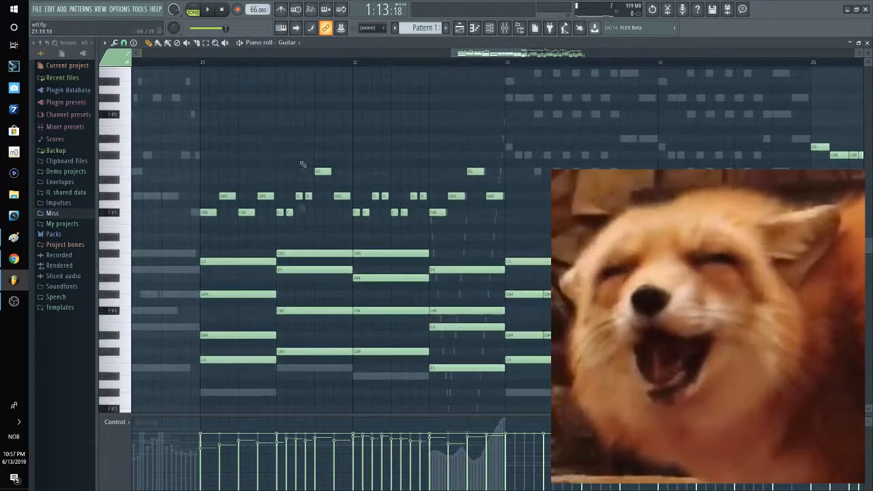
left_click(297, 46)
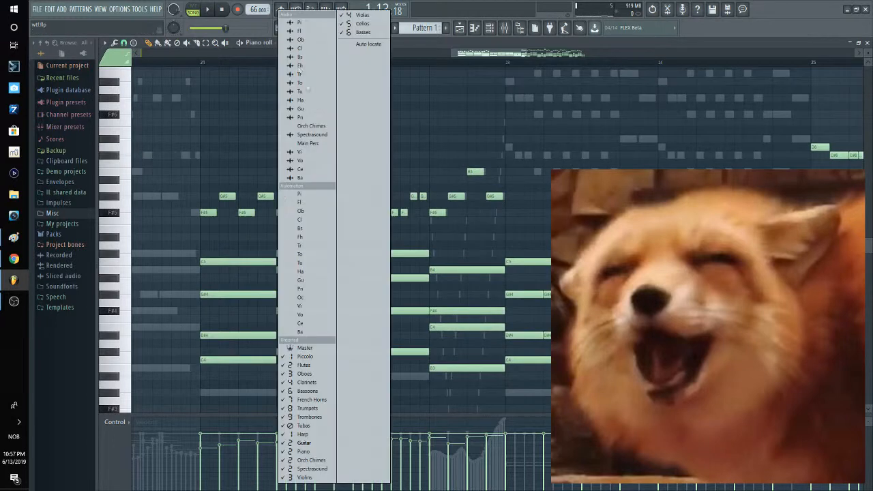
left_click(326, 437)
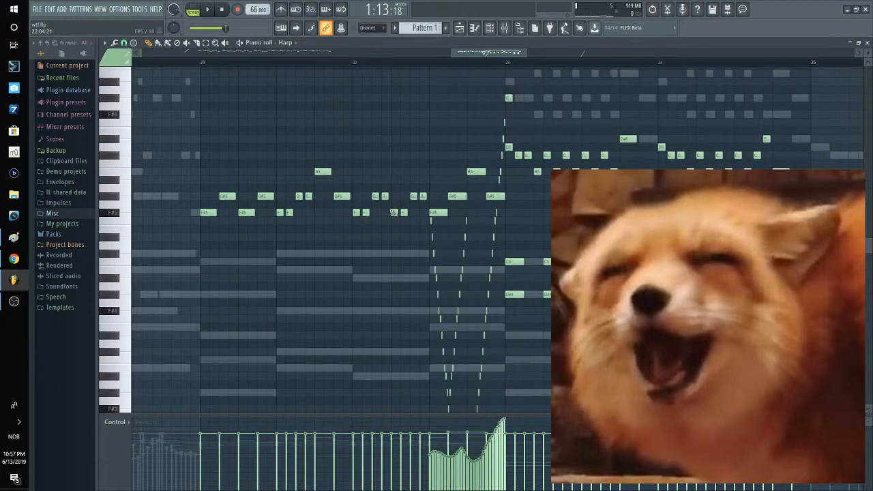
key("Up")
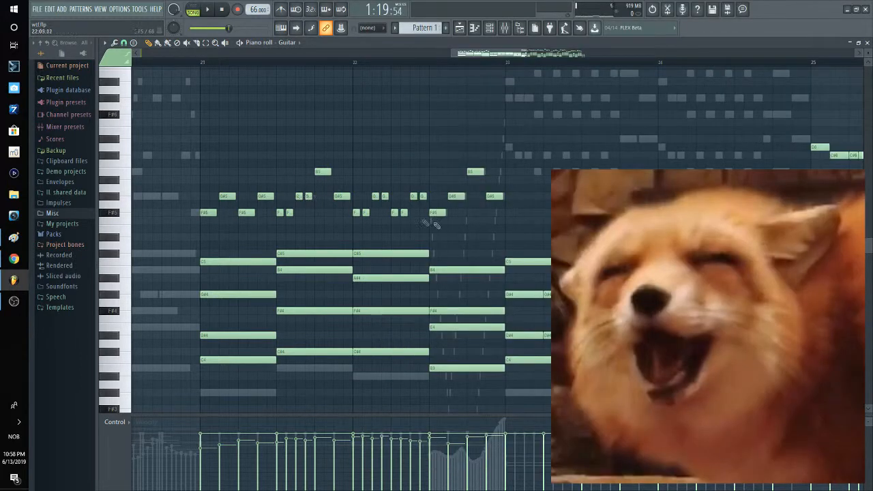
Step: Switch from the Guitar to the Cellos part and show its long notes around bar 22
scroll(291, 189, "down", 3)
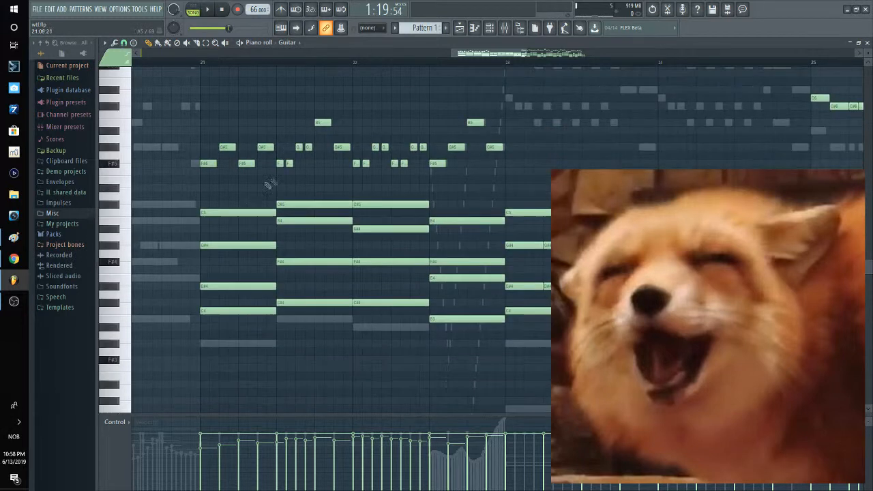
scroll(414, 271, "right", 2)
scroll(302, 298, "down", 1)
double_click(303, 299)
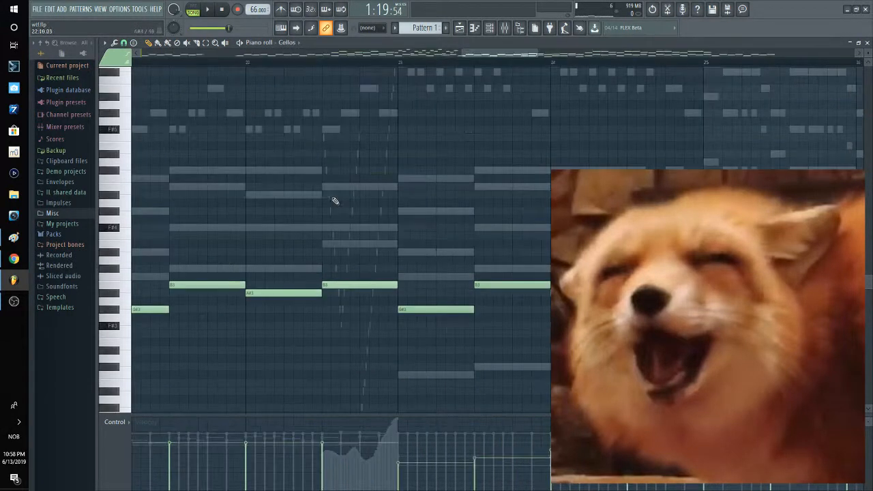
Step: Open the Harp part and examine its fast runs late in bar 22 and the figure they lead into at bar 23
double_click(331, 196)
left_click_drag(368, 185, 312, 260)
left_click_drag(425, 203, 333, 248)
left_click_drag(426, 217, 511, 202)
left_click_drag(293, 228, 364, 207)
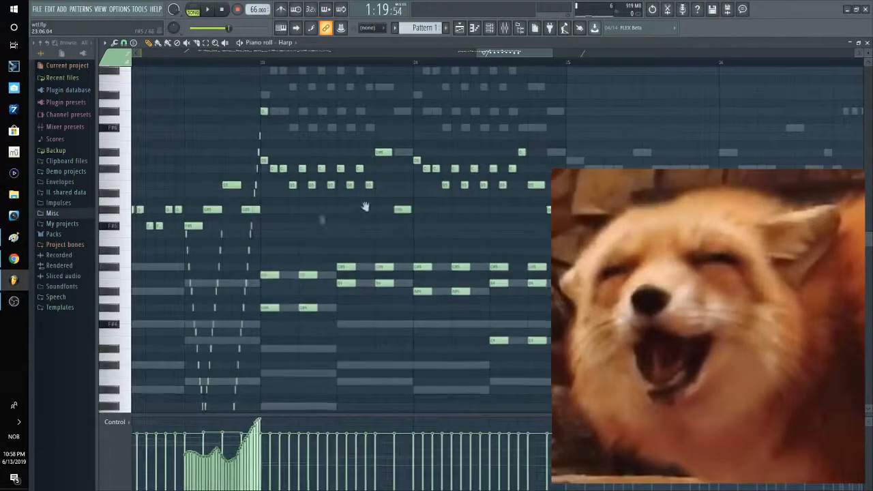
left_click_drag(259, 243, 352, 204)
scroll(335, 244, "down", 3)
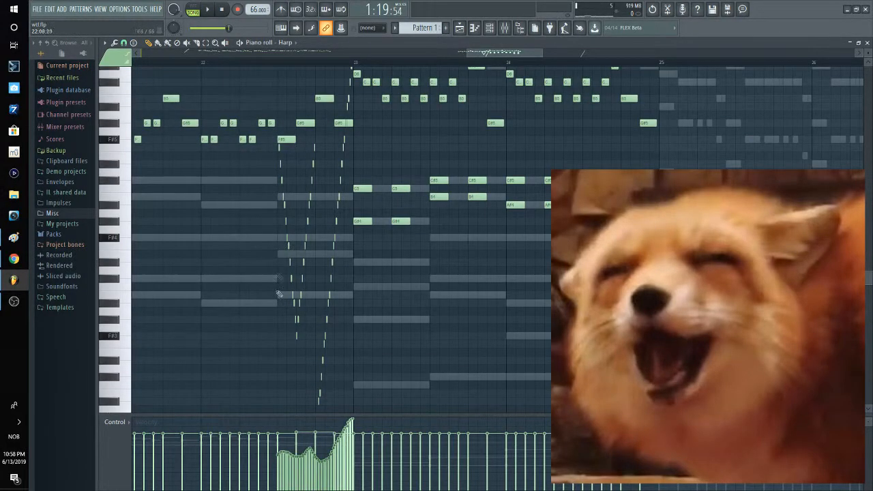
left_click_drag(359, 286, 229, 348)
left_click_drag(352, 279, 335, 265)
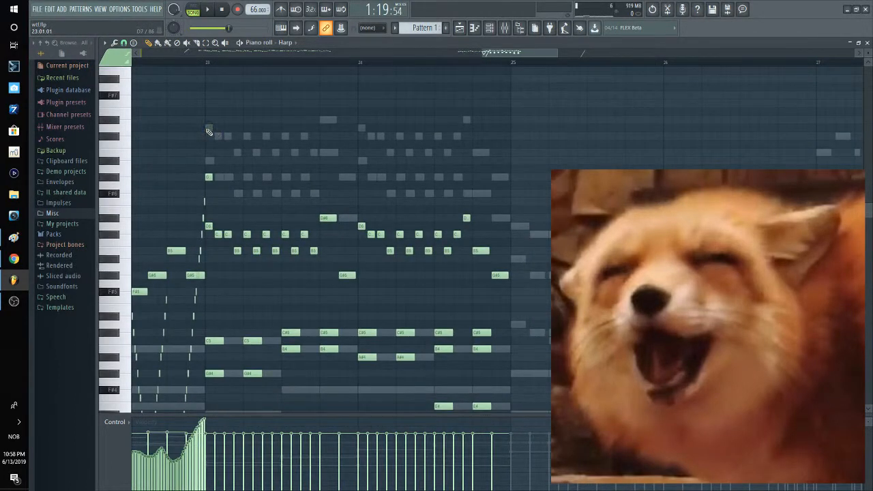
Step: Open the Piccolo part at bar 23 and step down through the woodwinds to the Clarinets and Bassoons
double_click(209, 129)
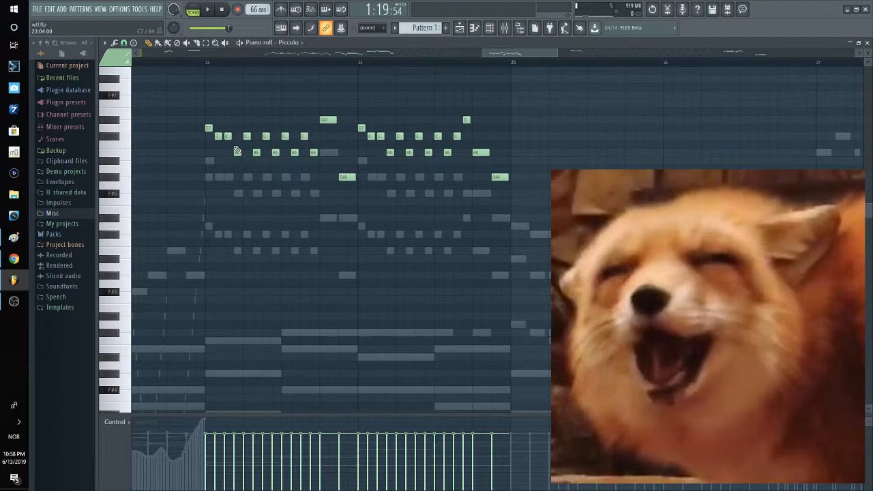
key("Down")
key("Down")
key("Down")
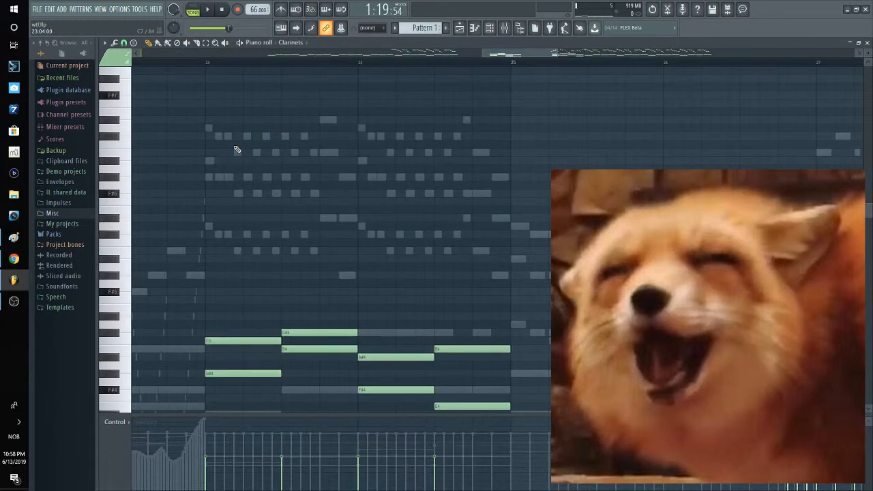
key("Down")
key("Down")
key("Down")
key("Down")
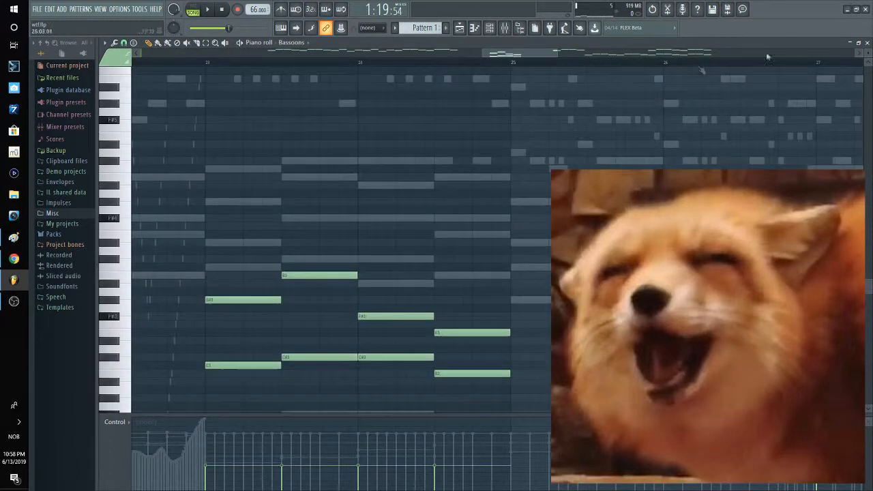
Step: Step from the Guitar through the Violins and Violas to the Basses during playback from bar 25
key("F6")
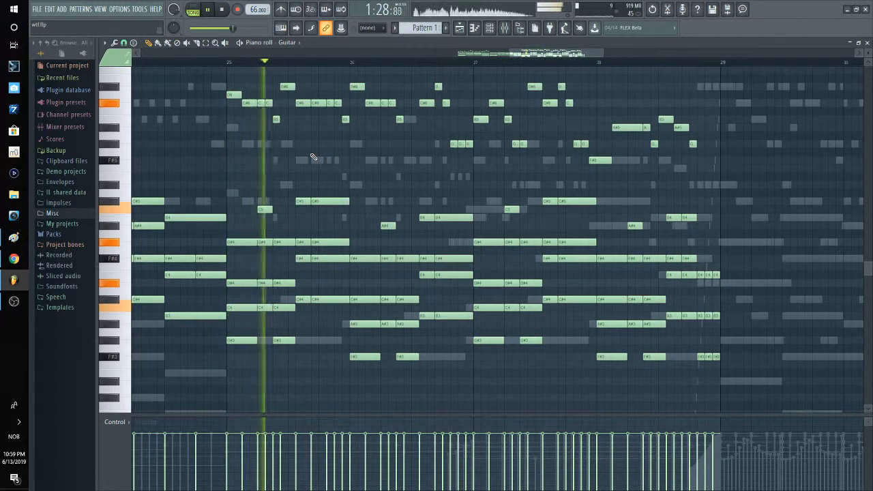
key("Down")
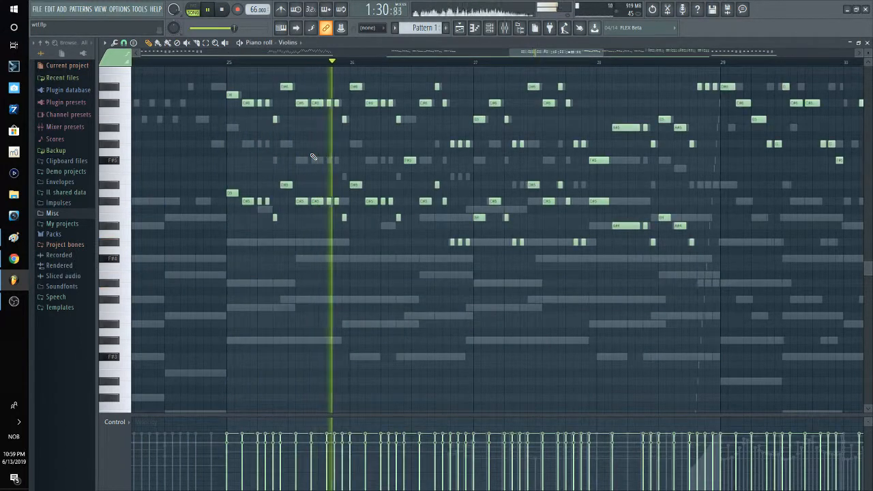
key("Down")
key("Down")
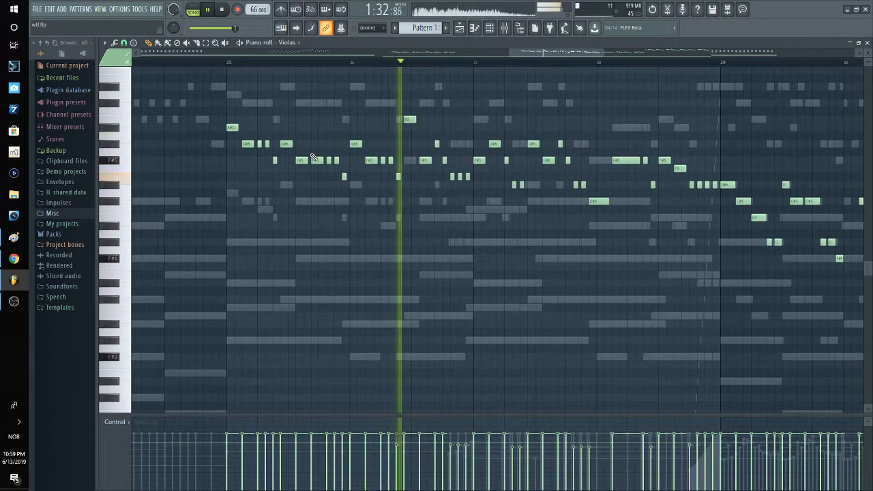
key("Down")
key("Down")
Step: Switch back to the upper woodwinds and step through the Flutes to the Oboes during playback around bar 27
left_click(289, 43)
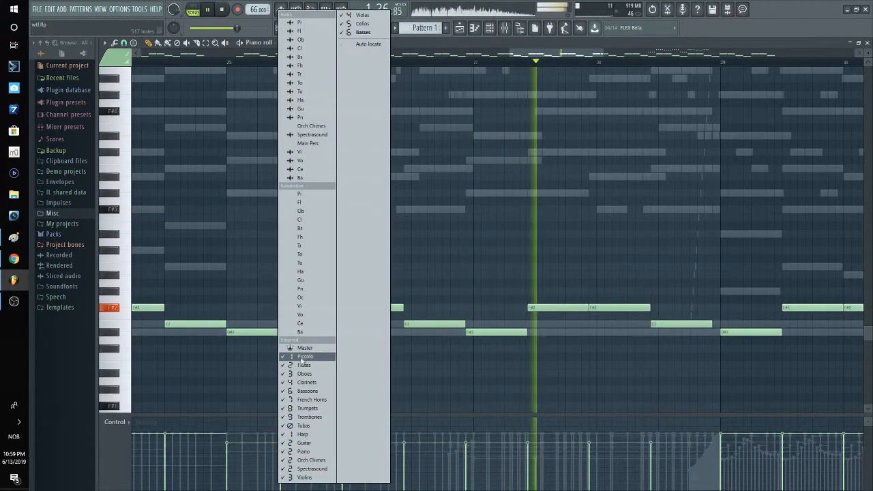
left_click(304, 345)
key("Down")
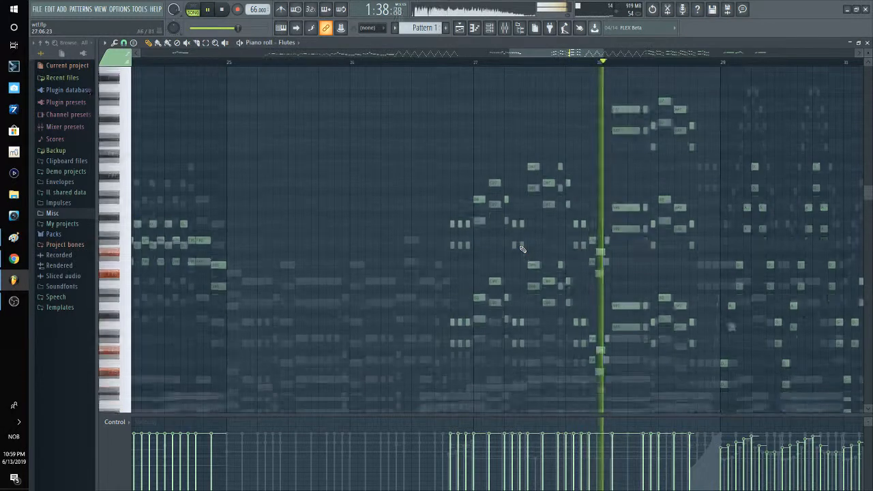
key("Down")
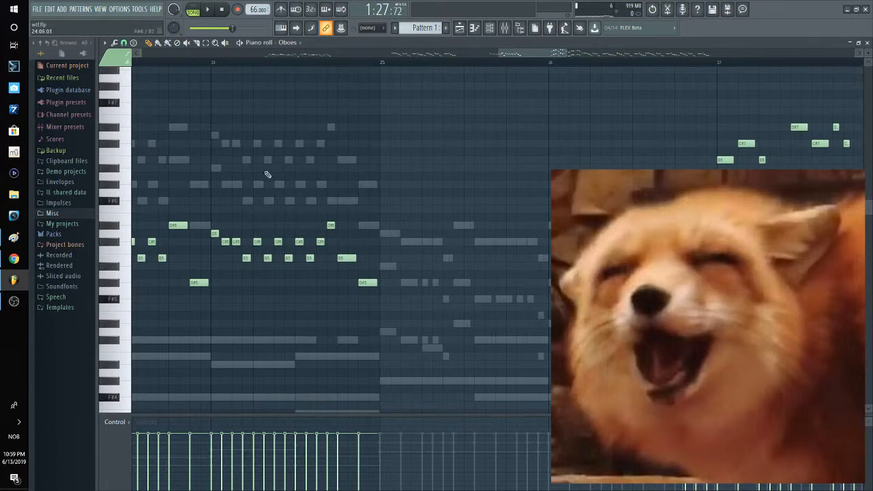
Step: Go from the Oboes to the Guitar part and examine its melody and chords from bar 25
key("Down")
key("Down")
key("Down")
key("Down")
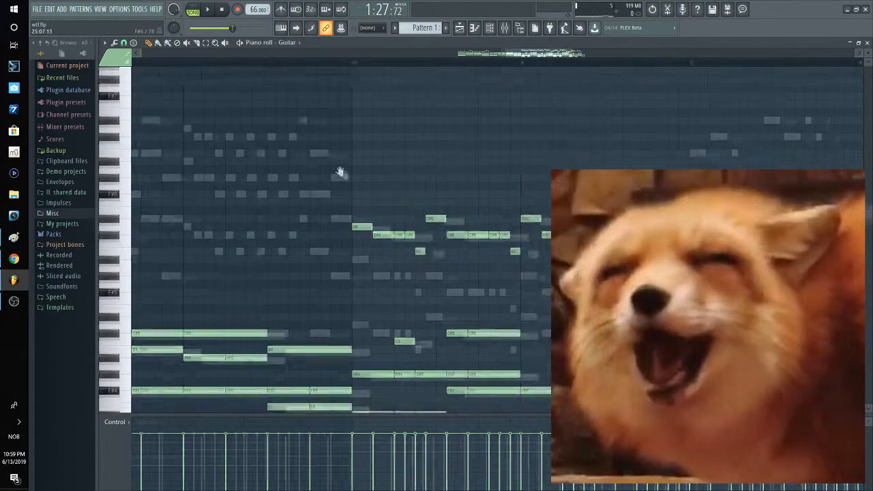
left_click_drag(343, 174, 262, 200)
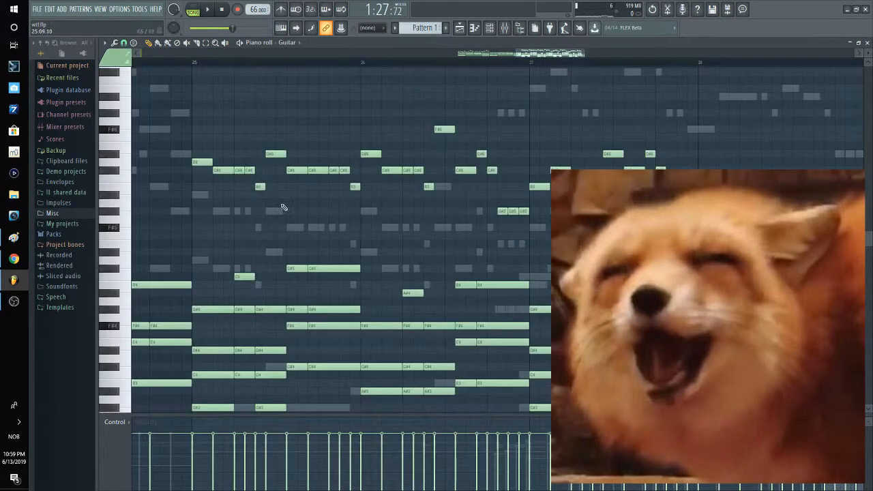
scroll(280, 204, "down", 2)
scroll(271, 281, "up", 5)
Step: Examine the Violins' octave-doubled melody from bar 25 against the surrounding parts
left_click_drag(271, 284, 303, 218)
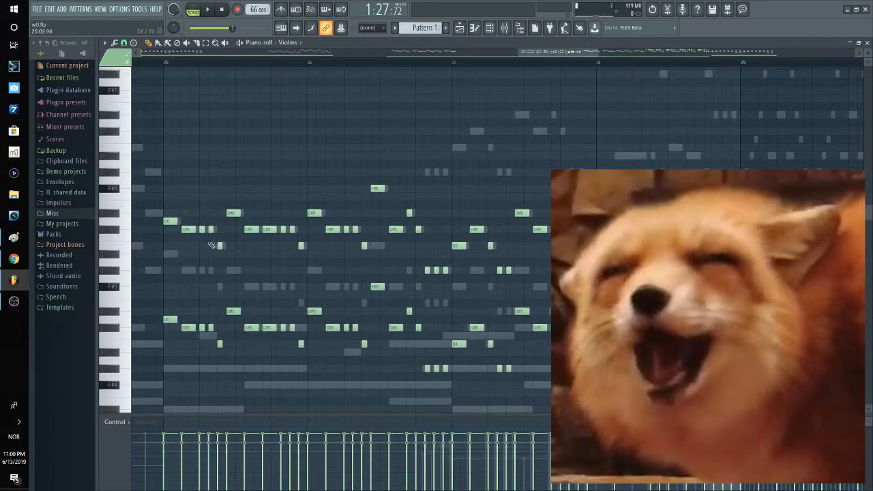
left_click_drag(307, 246, 296, 256)
left_click_drag(215, 184, 330, 193)
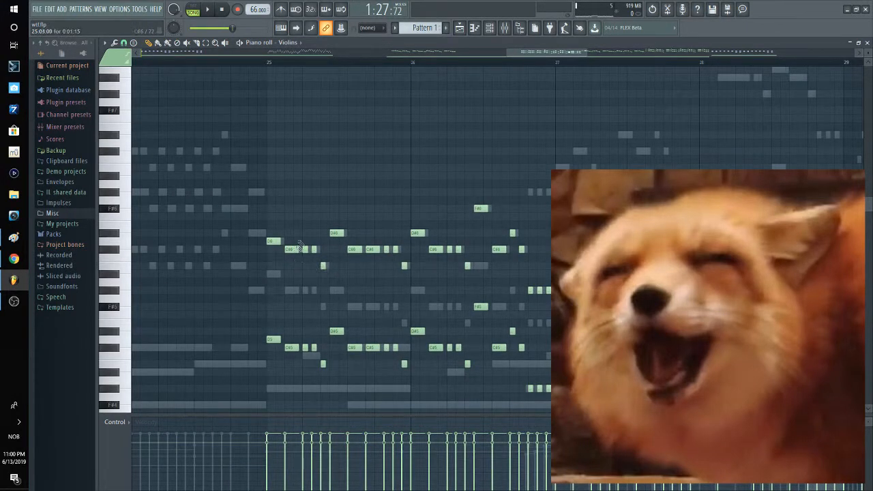
left_click_drag(512, 260, 418, 284)
scroll(521, 213, "down", 1)
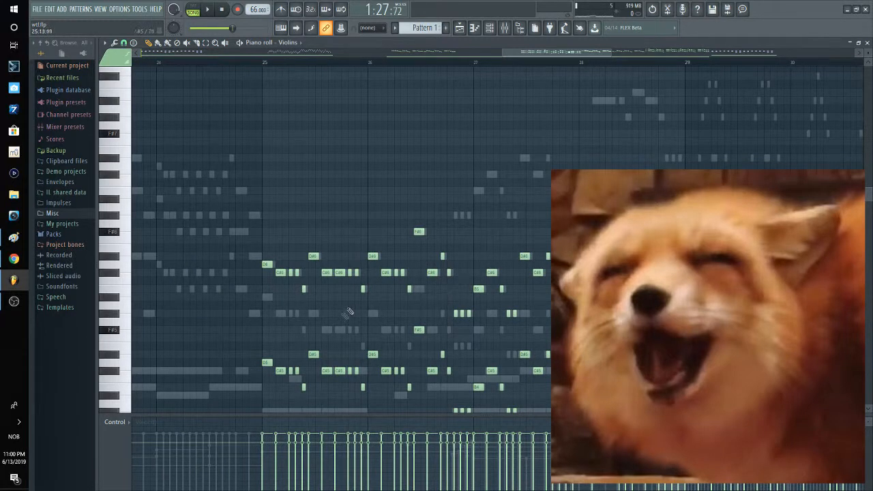
scroll(360, 240, "down", 3)
scroll(351, 244, "up", 2)
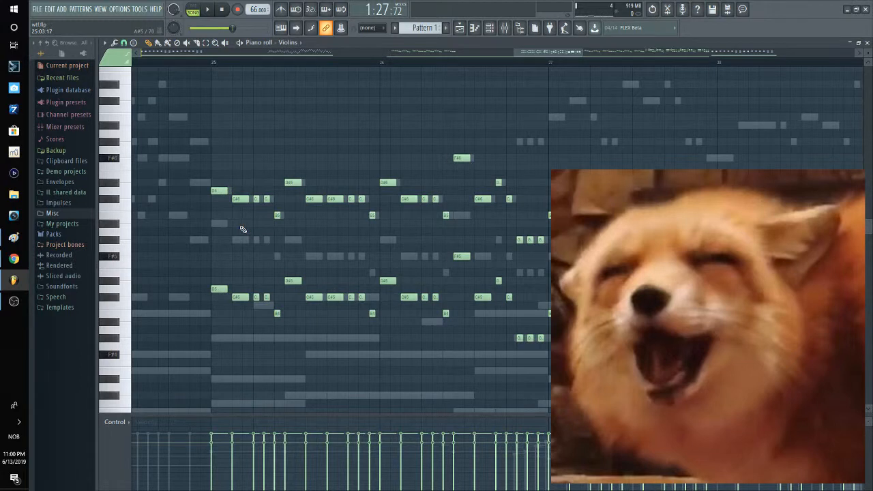
Step: Step down through the lower strings to the Cellos, then return to the Guitar notes from bar 25
key("Down")
key("Down")
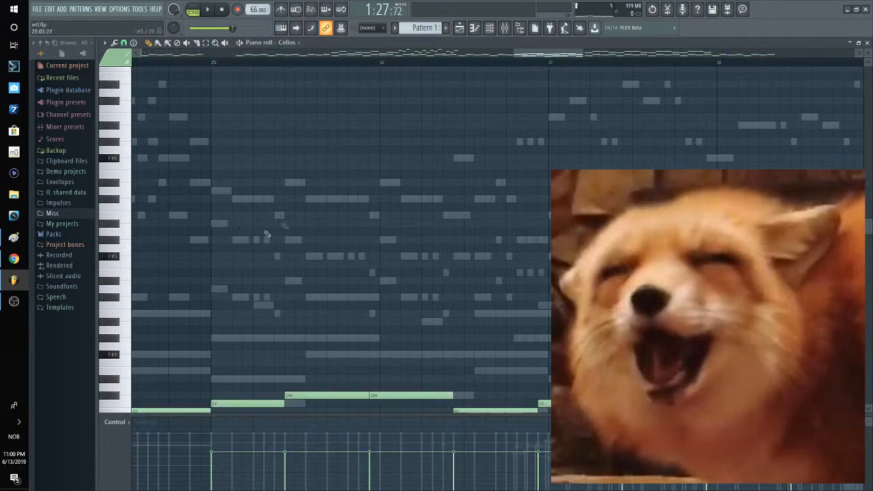
key("Down")
key("Down")
key("Down")
key("Down")
key("Down")
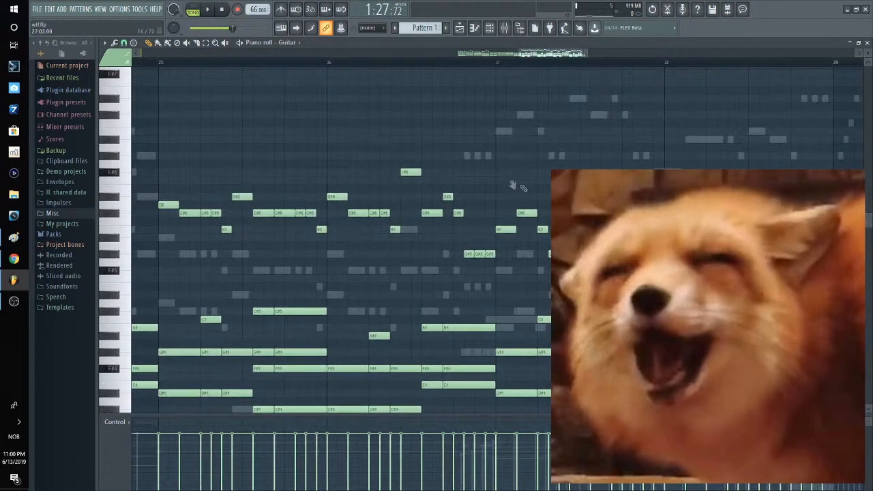
scroll(355, 193, "down", 2)
left_click_drag(355, 174, 378, 190)
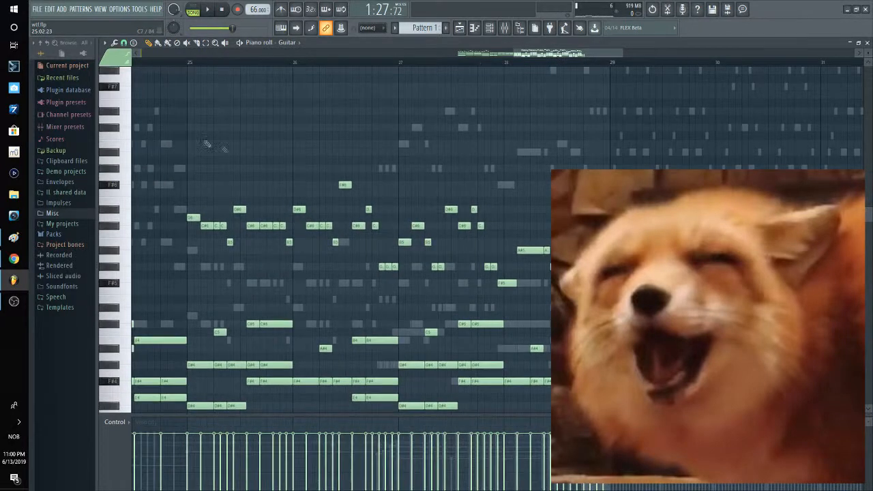
Step: Switch from the Guitar to the Oboes and show their notes from bar 27
key("Down")
key("Down")
key("Down")
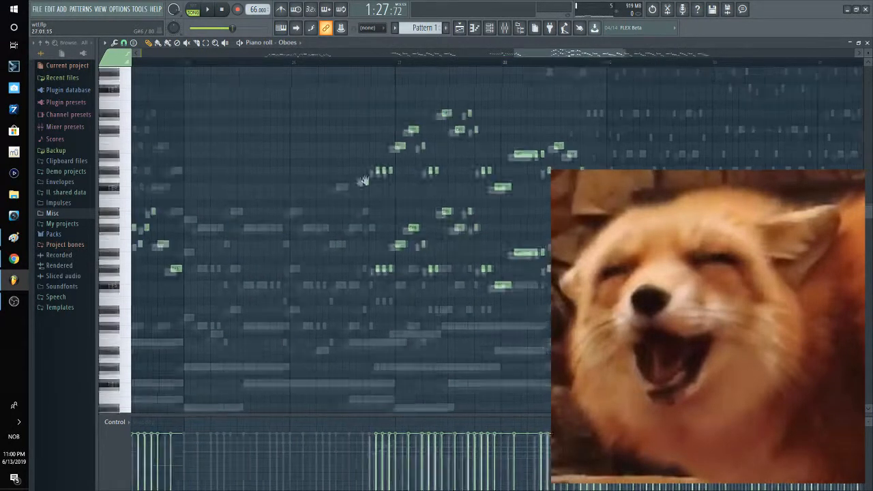
scroll(342, 256, "up", 1)
left_click_drag(355, 157, 313, 202)
Step: Open the Piccolo part and examine its high notes in bar 28 and the fast arpeggios from bar 29
right_click(393, 149)
right_click(394, 149)
scroll(411, 158, "up", 3)
left_click_drag(411, 158, 330, 181)
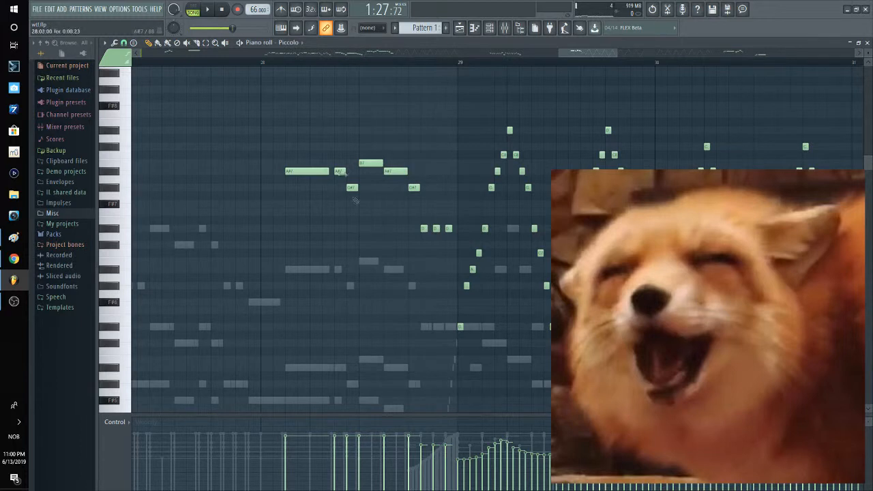
scroll(447, 215, "down", 2)
left_click_drag(458, 209, 426, 198)
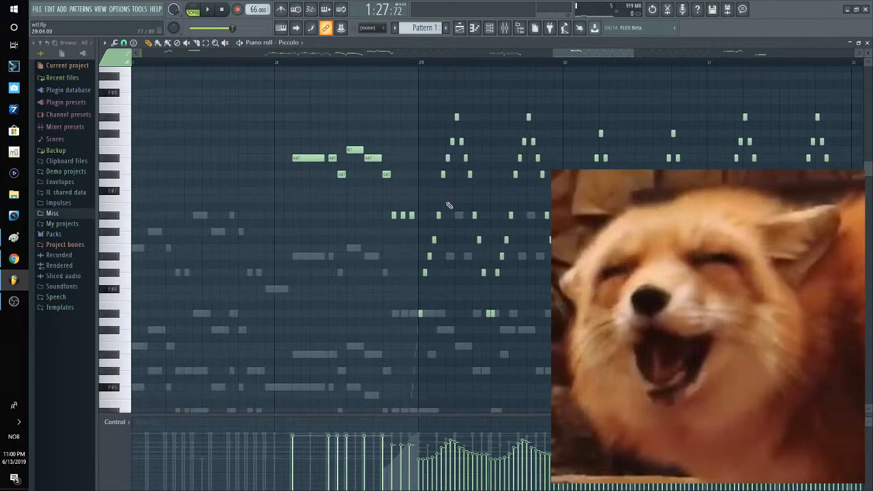
scroll(448, 200, "down", 4)
scroll(348, 221, "down", 3)
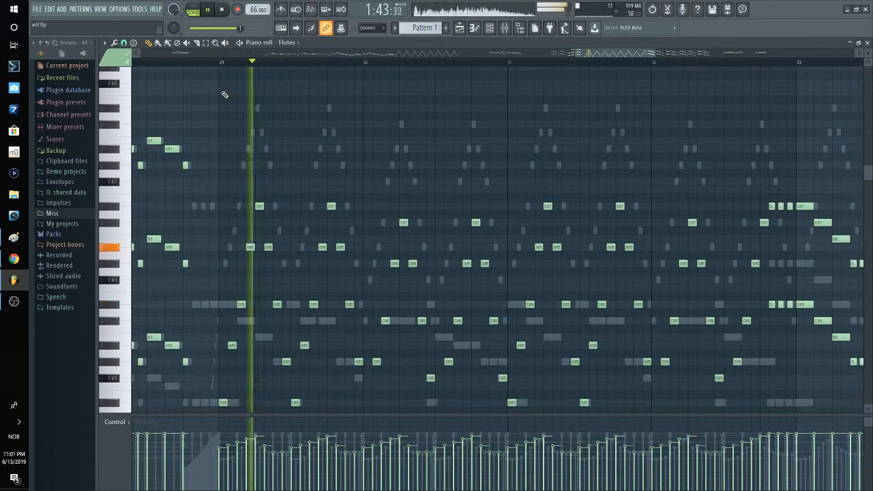
Step: Step from the Flutes through the Oboes and Bassoons to the French Horns during playback from bar 29
key("Down")
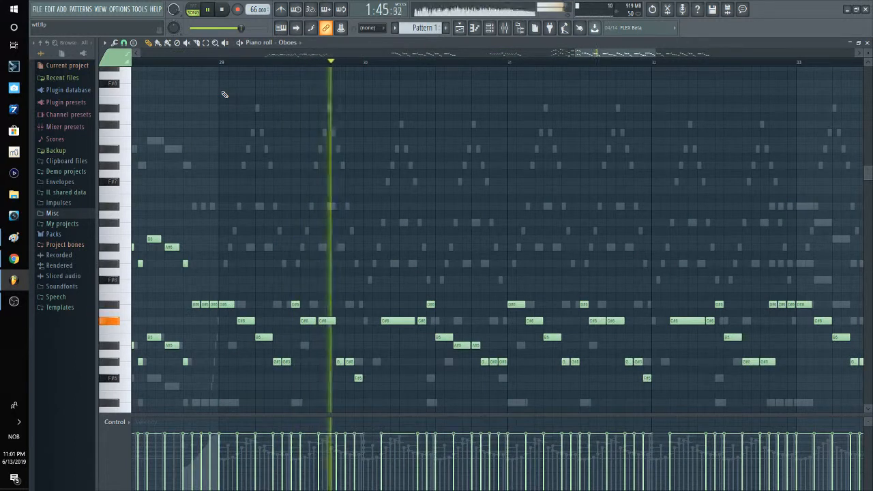
key("Down")
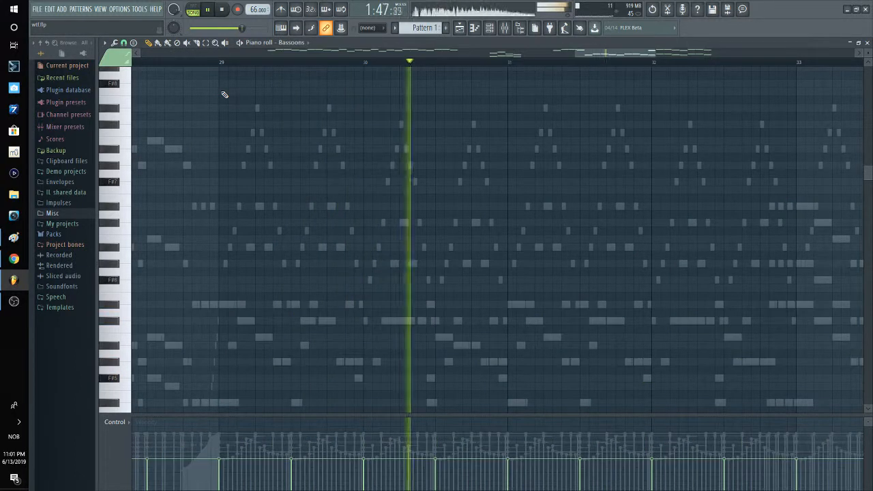
key("Down")
scroll(241, 166, "down", 8)
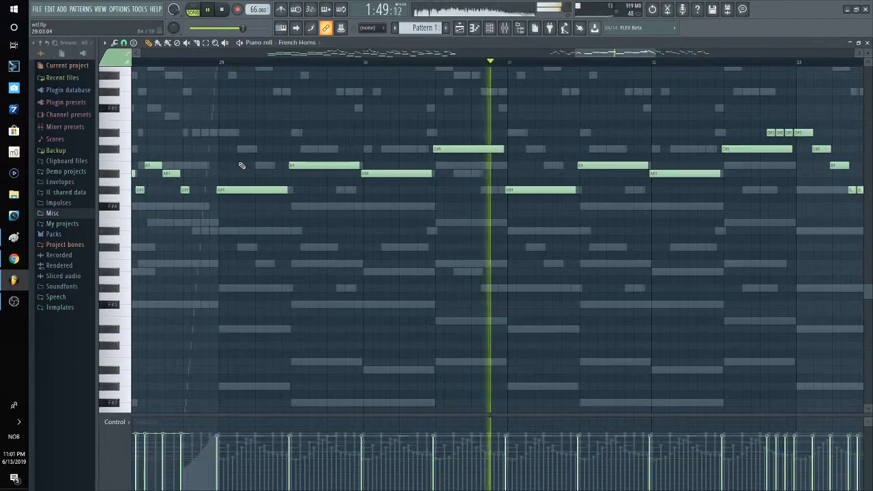
Step: Step on through the Trumpets and Trombones to the Tubas as playback continues past bar 31
key("Down")
scroll(258, 200, "up", 2)
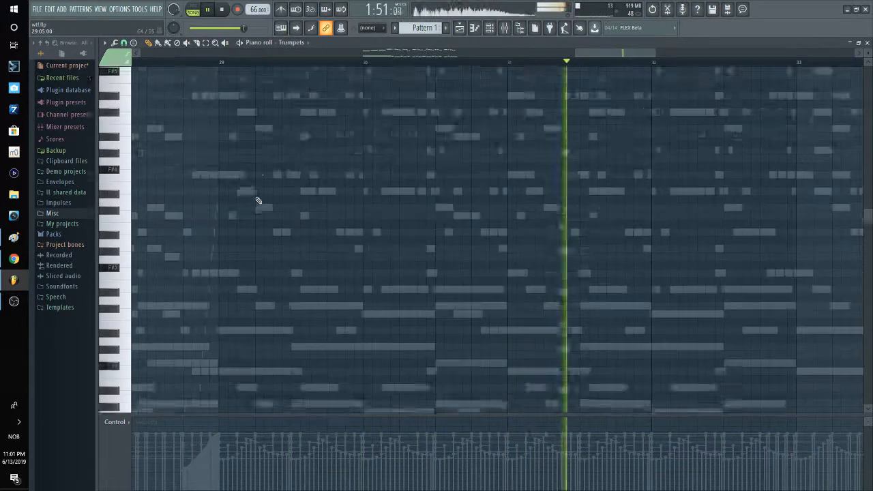
key("Down")
scroll(259, 201, "down", 4)
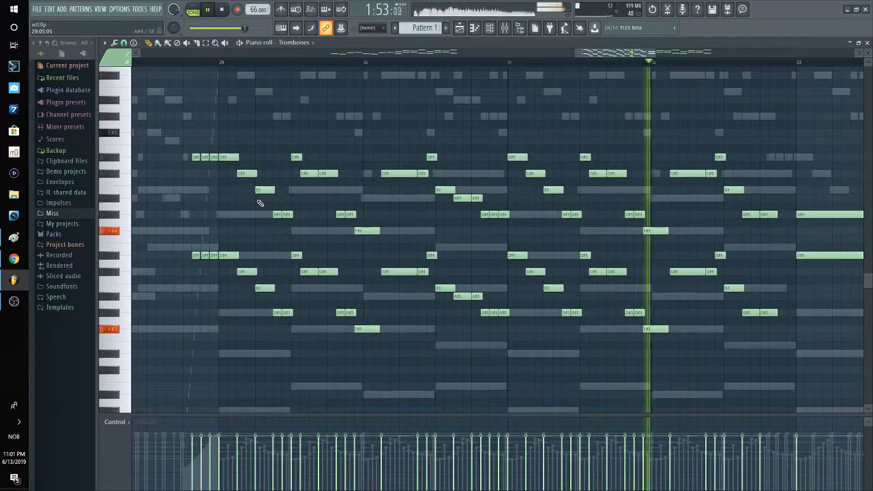
key("Down")
scroll(260, 203, "down", 5)
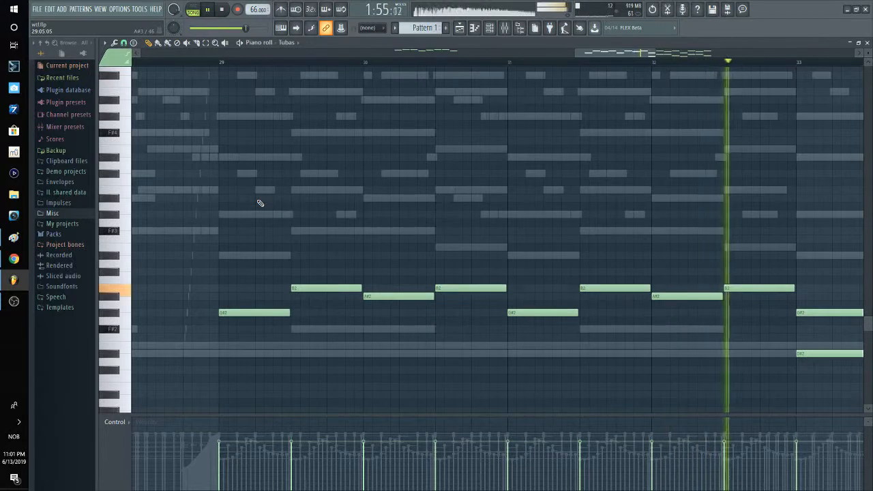
key("Down")
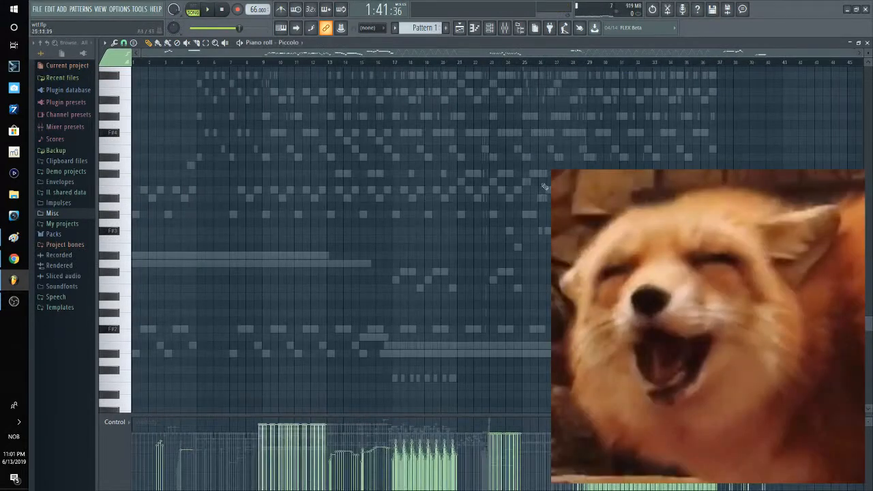
Step: Show the Piccolo part's notes from bar 28 onward
scroll(503, 153, "up", 5)
scroll(496, 225, "right", 5)
scroll(496, 243, "up", 5)
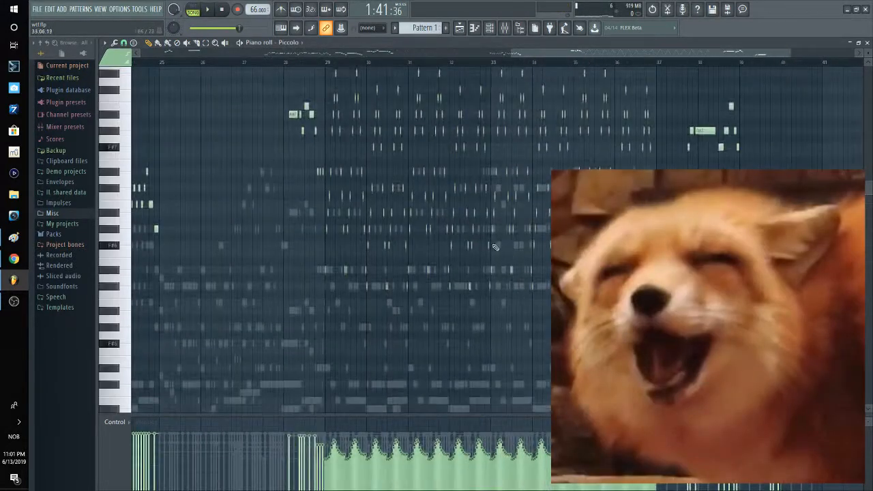
Step: Examine the Piccolo arpeggios from bar 29 up close and close the piano roll
scroll(397, 180, "up", 5)
left_click_drag(223, 116, 256, 167)
scroll(271, 162, "down", 2)
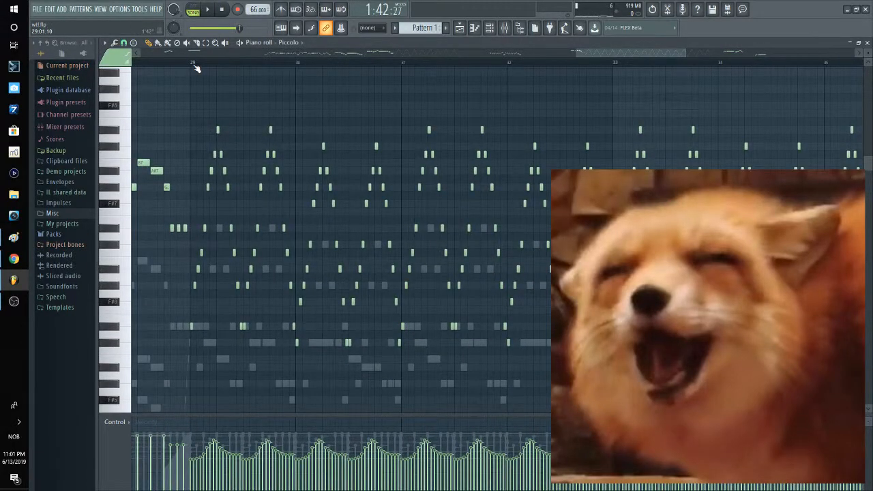
left_click(867, 42)
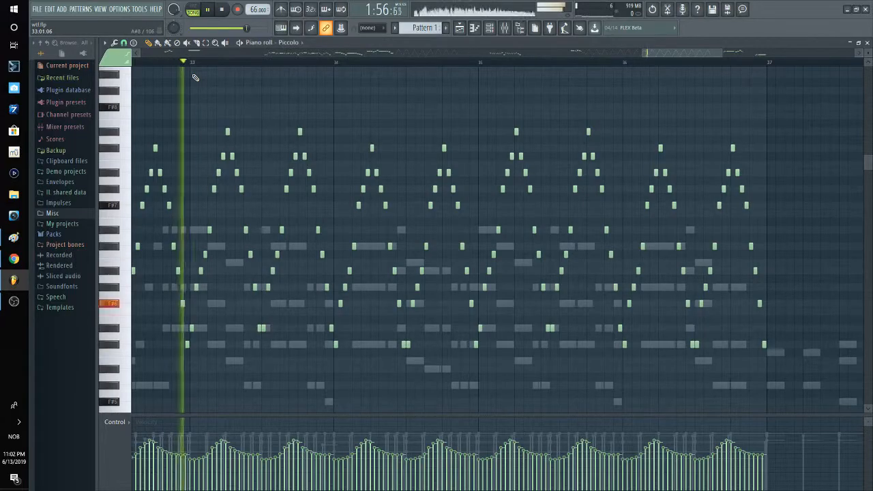
Step: Step from the Piccolo through the Oboes and Clarinets to the Bassoons during playback from bar 33
key("Down")
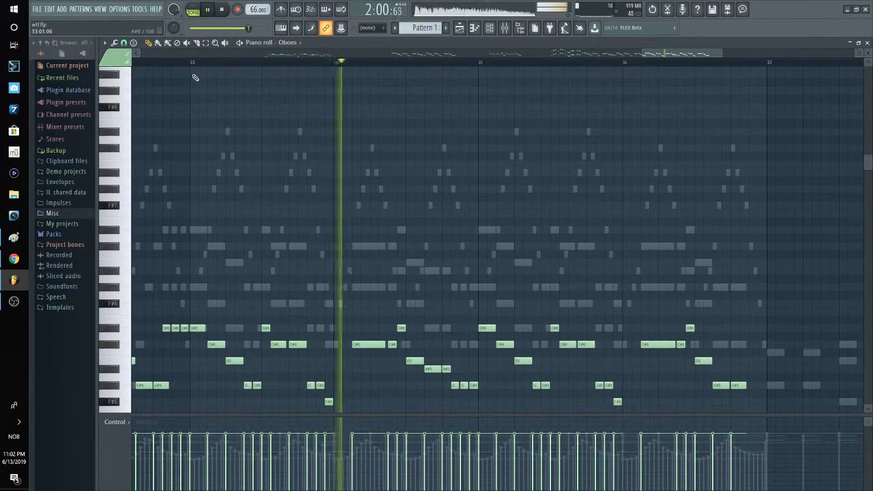
key("Down")
key("Down")
key("Down")
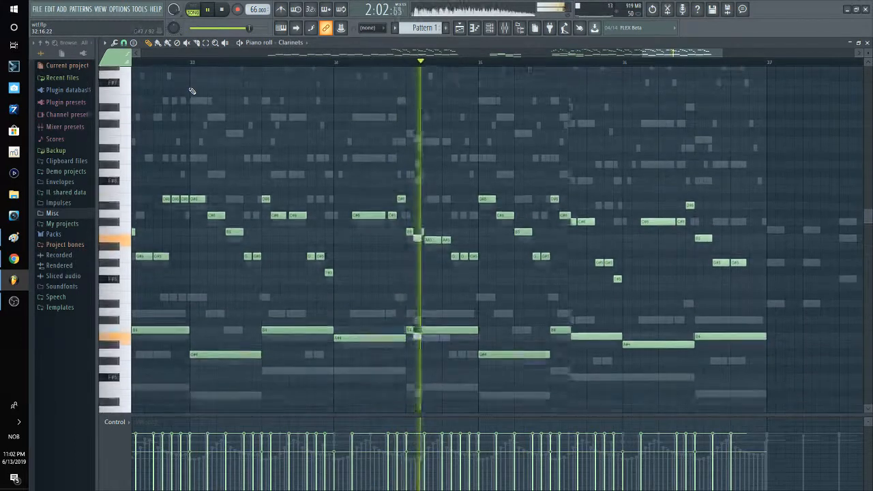
Step: Switch to the Violas and step on to the Cellos while playback runs through bar 35
left_click(291, 42)
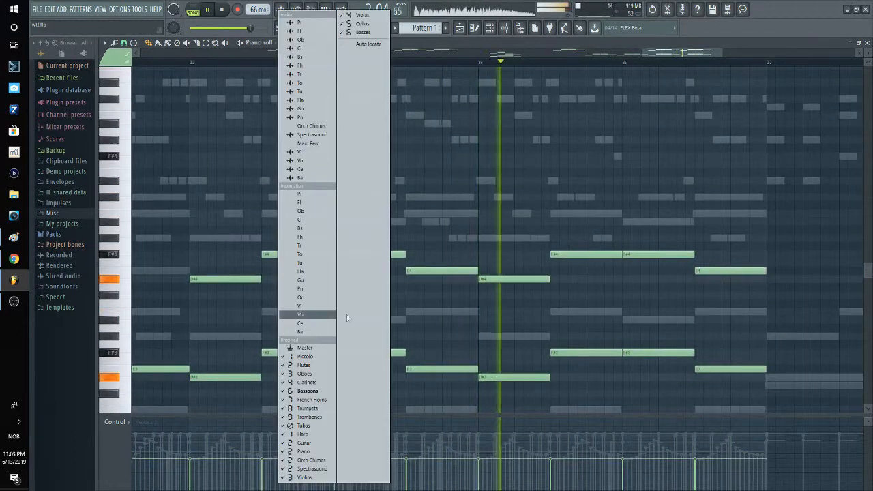
left_click(362, 14)
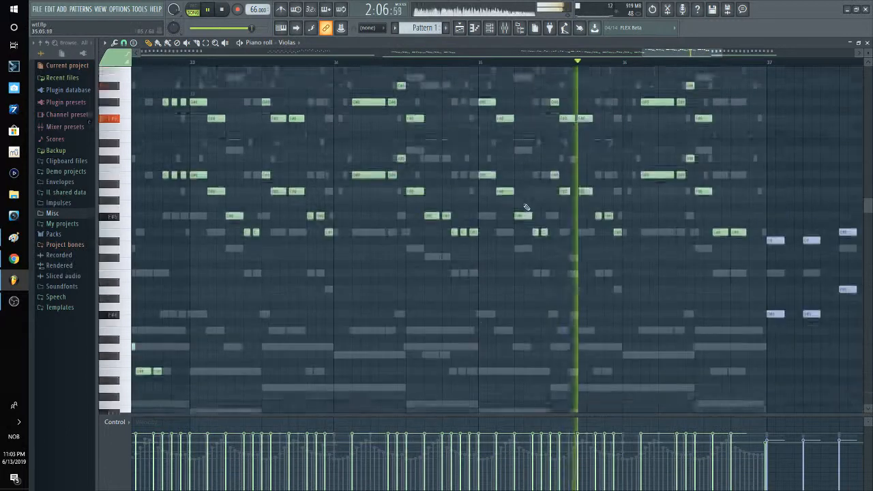
key("Down")
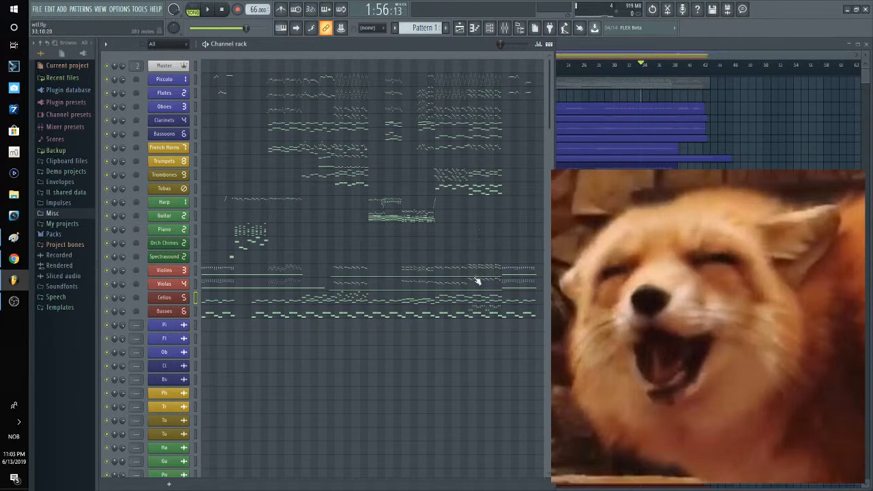
Step: Open the Flutes part and examine its octave-doubled melody between bars 32 and 36
left_click(483, 99)
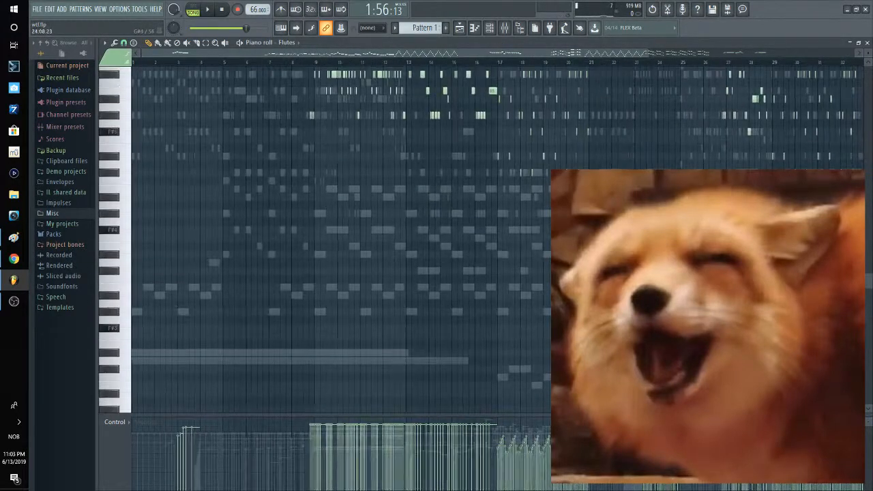
scroll(676, 273, "up", 2)
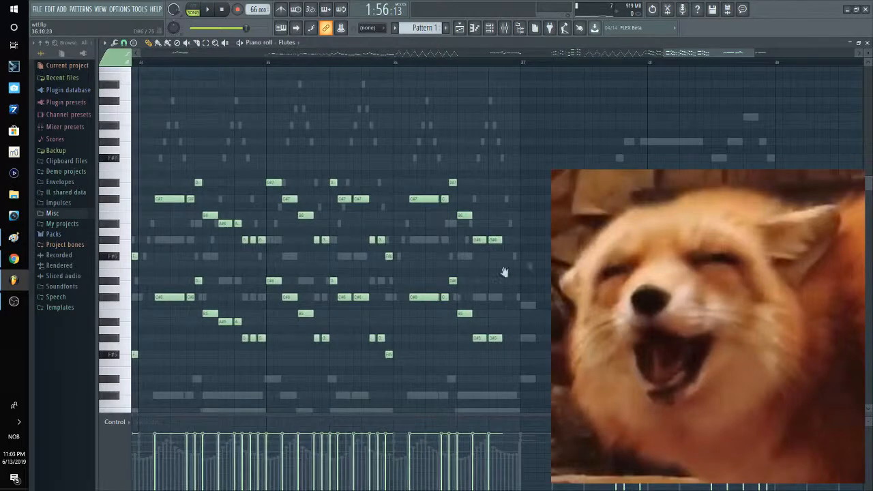
left_click_drag(503, 273, 724, 225)
left_click_drag(308, 259, 563, 236)
scroll(347, 250, "up", 2)
left_click_drag(473, 215, 290, 236)
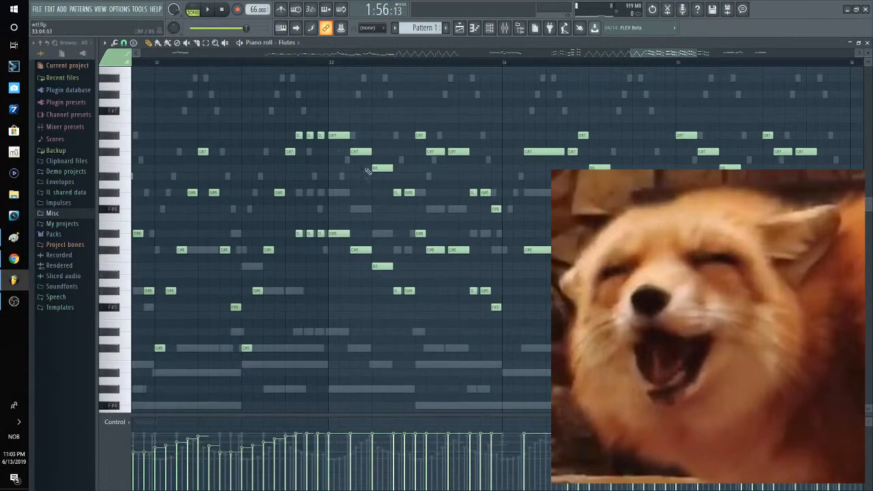
scroll(450, 218, "down", 1)
left_click_drag(374, 216, 338, 246)
scroll(434, 209, "up", 2)
scroll(331, 62, "down", 3)
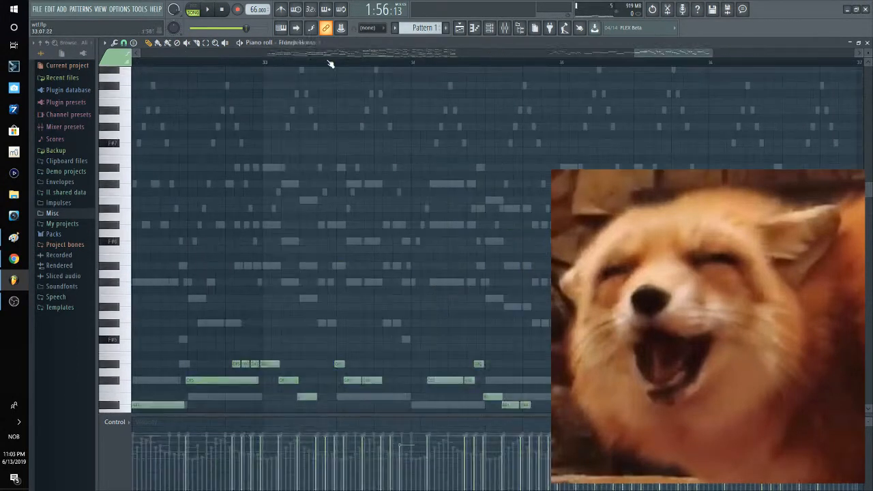
Step: Switch to the French Horns part and show its melody notes from bar 33
left_click(301, 42)
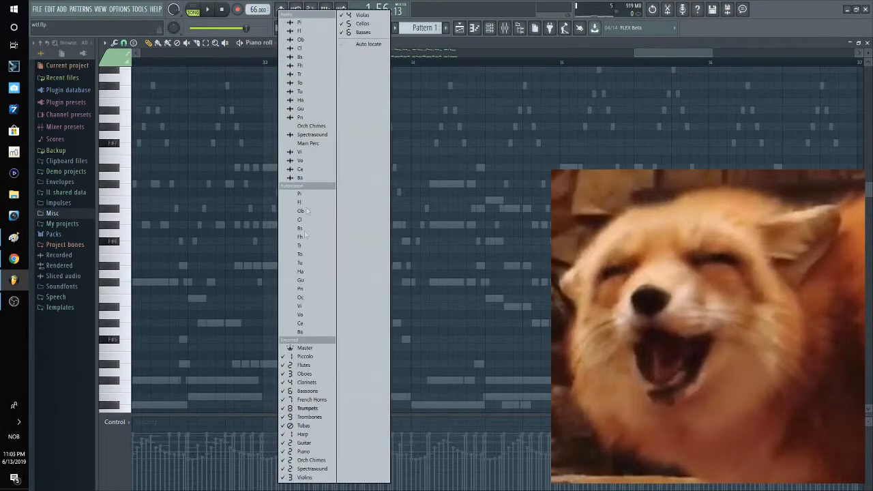
left_click(296, 400)
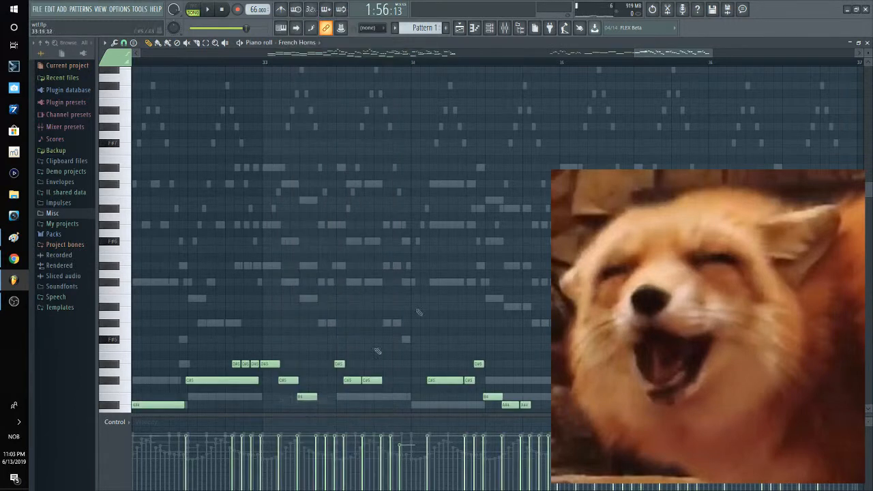
scroll(417, 160, "down", 2)
left_click_drag(368, 334, 400, 237)
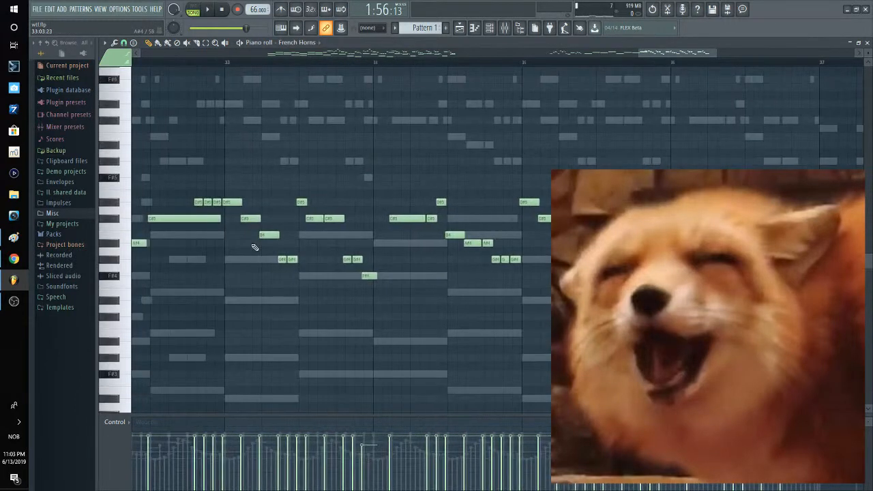
Step: Compare the French Horns' long notes in bars 31 and 32 with their melody from bar 33 onward
scroll(253, 248, "down", 2)
left_click_drag(325, 244, 455, 238)
scroll(271, 247, "up", 2)
left_click_drag(271, 248, 406, 253)
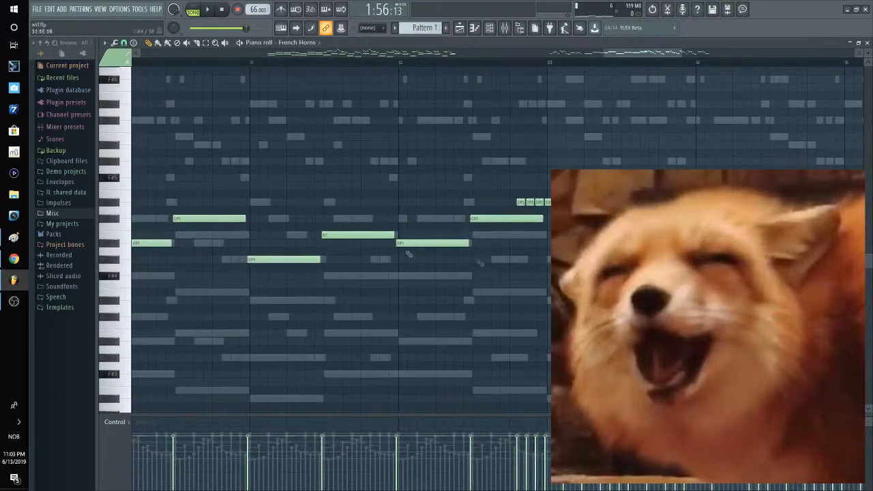
left_click_drag(534, 263, 287, 267)
scroll(286, 267, "down", 1)
left_click_drag(448, 255, 369, 243)
left_click_drag(208, 196, 713, 278)
left_click(491, 67, "ctrl")
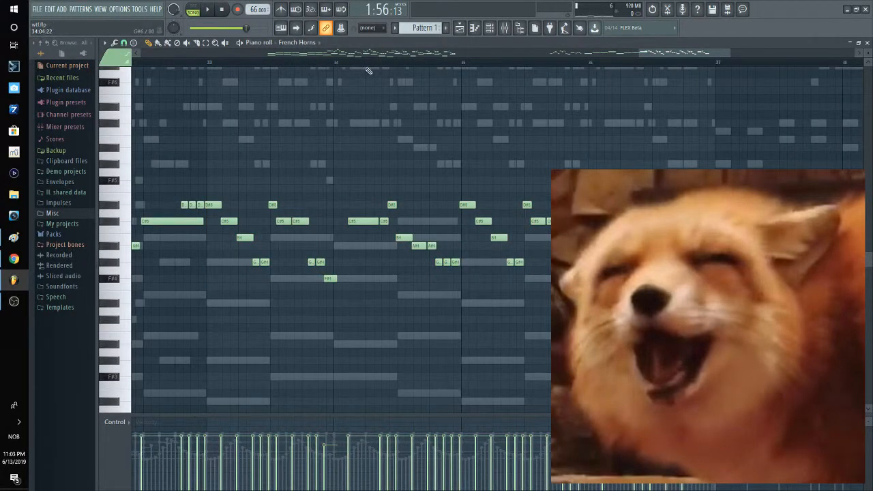
Step: Switch to the Trombones, highlight their long chord notes from bar 33, and clear the selection
left_click(298, 42)
left_click(389, 185)
left_click_drag(276, 242, 300, 254)
left_click_drag(264, 183, 721, 330)
scroll(721, 330, "down", 1)
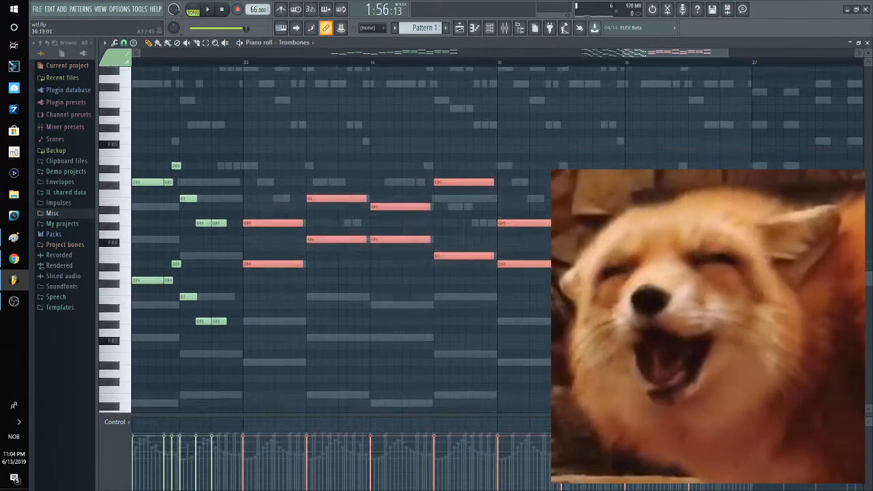
scroll(720, 315, "down", 1)
left_click(521, 307, "ctrl")
scroll(502, 285, "down", 2)
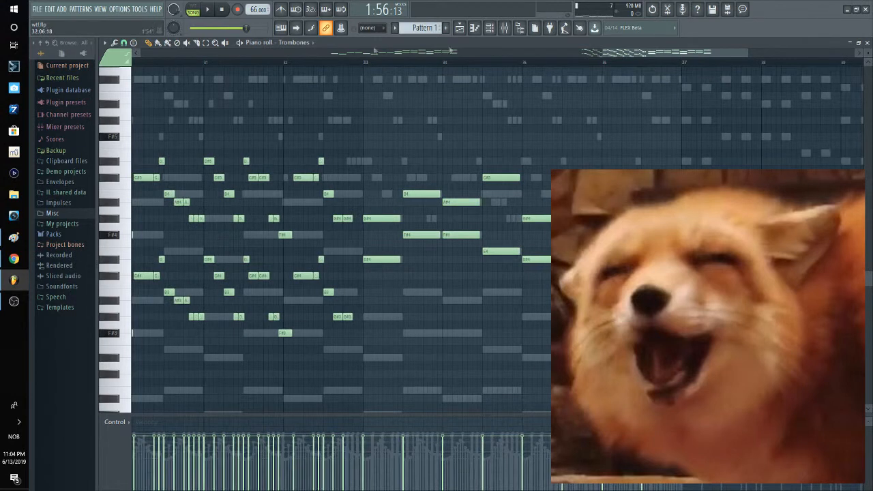
Step: Step to the Tubas, examine their low sustained notes from bar 33, and close the piano roll
key("Down")
scroll(671, 102, "down", 4)
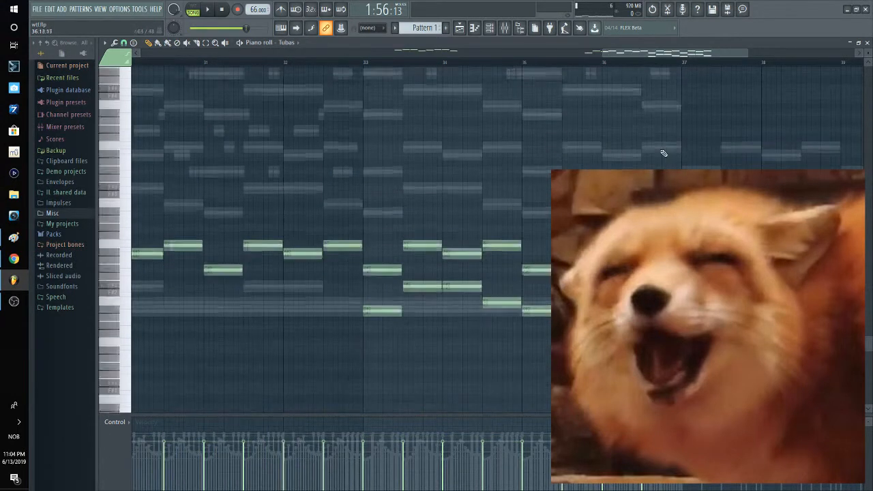
scroll(447, 284, "up", 2)
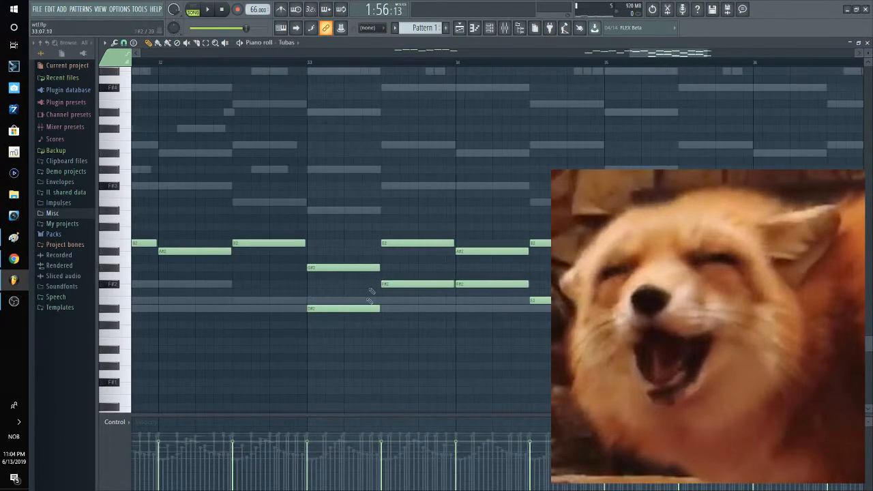
left_click_drag(352, 281, 566, 361)
left_click(868, 42)
Step: Switch to Pattern 2 and inspect its notes on the Oboes and Bassoons channels
scroll(426, 27, "down", 1)
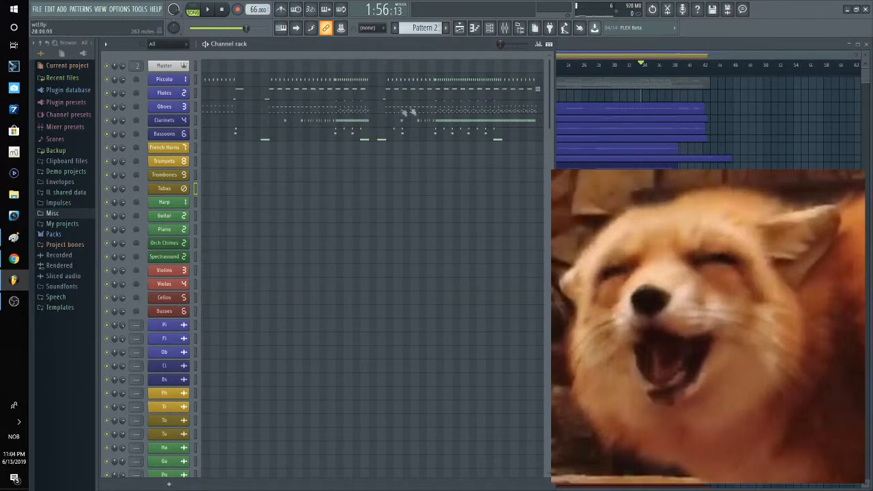
left_click(442, 109)
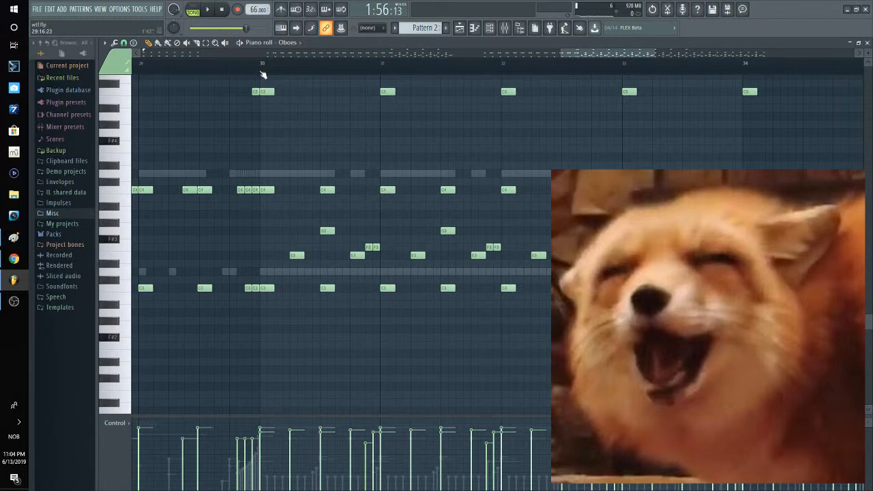
key("F6")
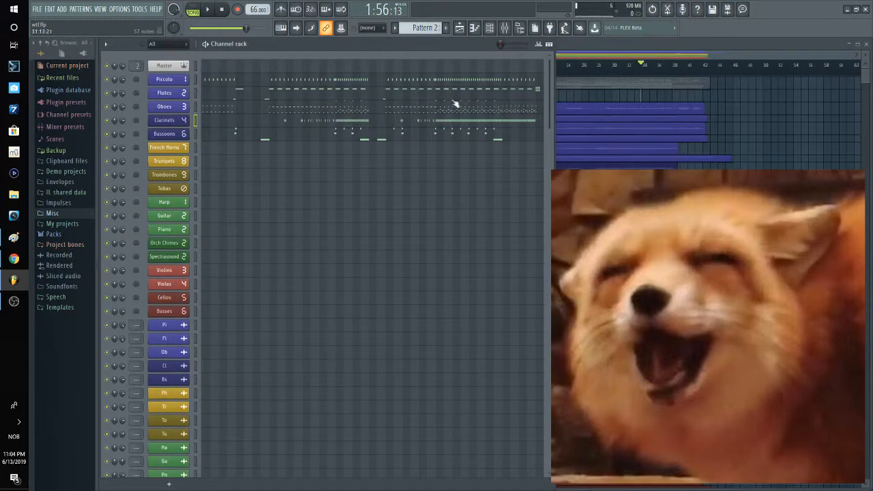
left_click(463, 138)
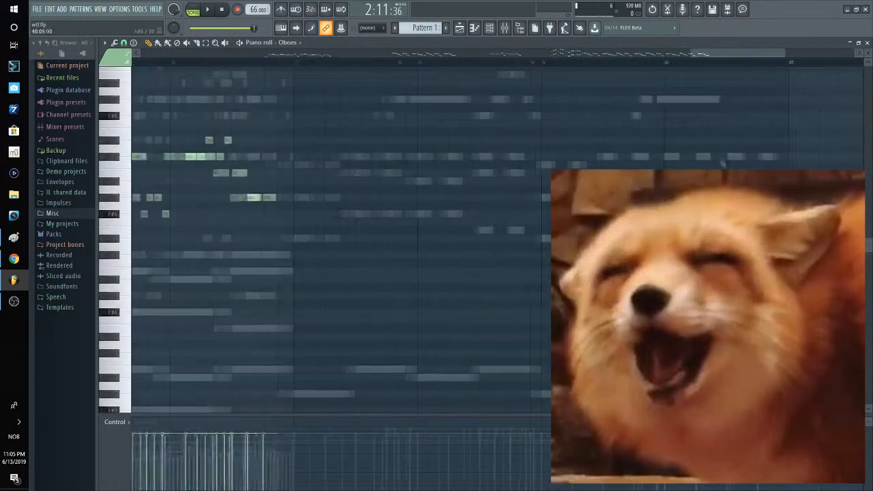
Step: Close the Oboes piano roll and compare the channel rack contents of Pattern 2 and Pattern 1
left_click(867, 43)
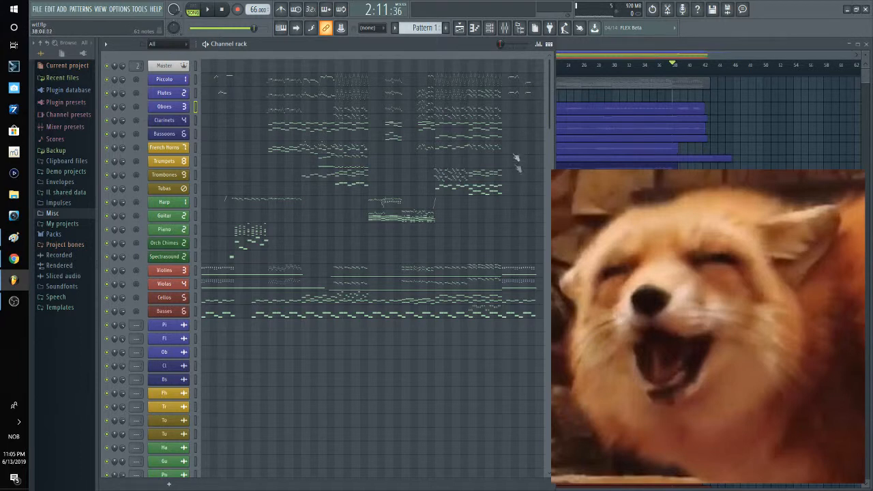
scroll(417, 30, "down", 1)
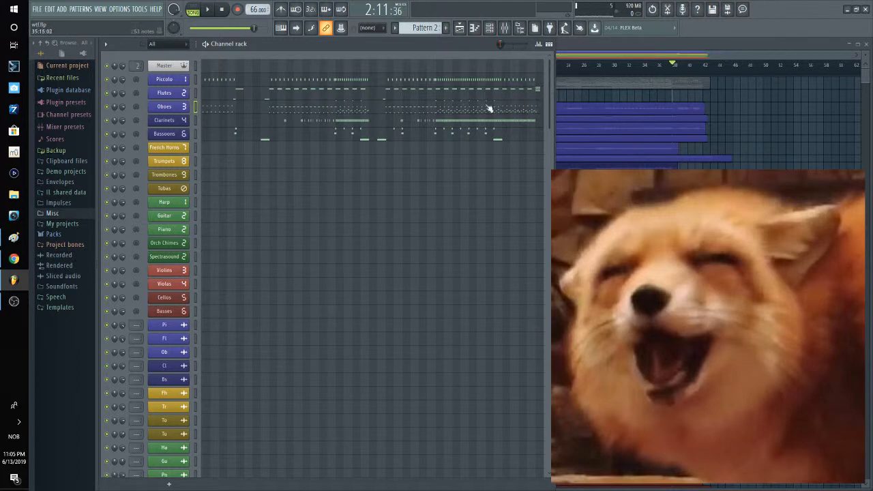
scroll(435, 24, "up", 1)
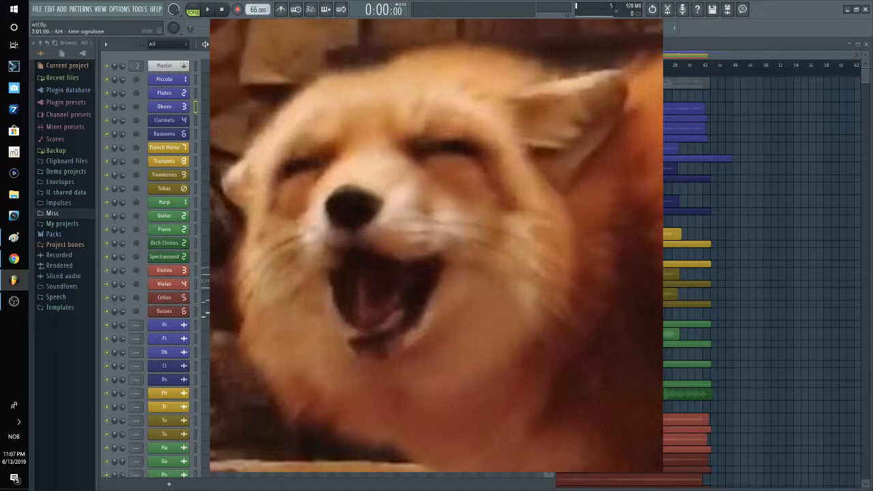
Step: Move the song position to bar 41, near the end of the arrangement in the playlist
left_click(561, 65)
left_click(722, 64)
left_click(699, 65)
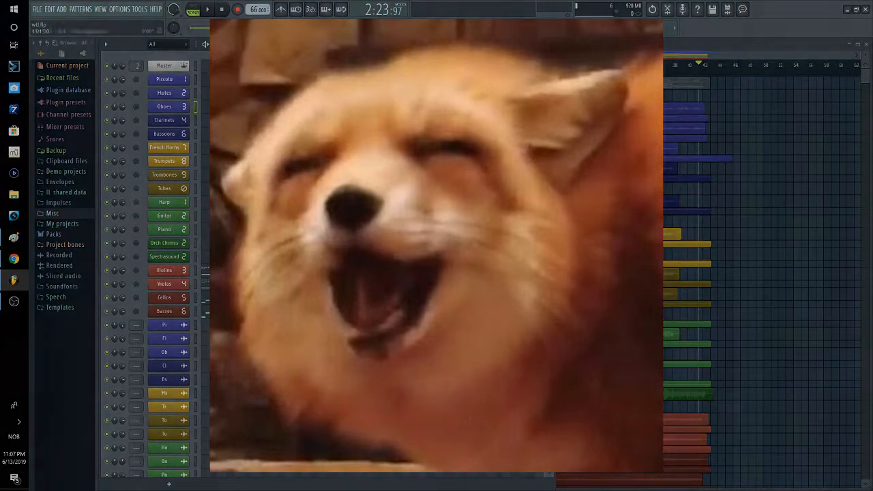